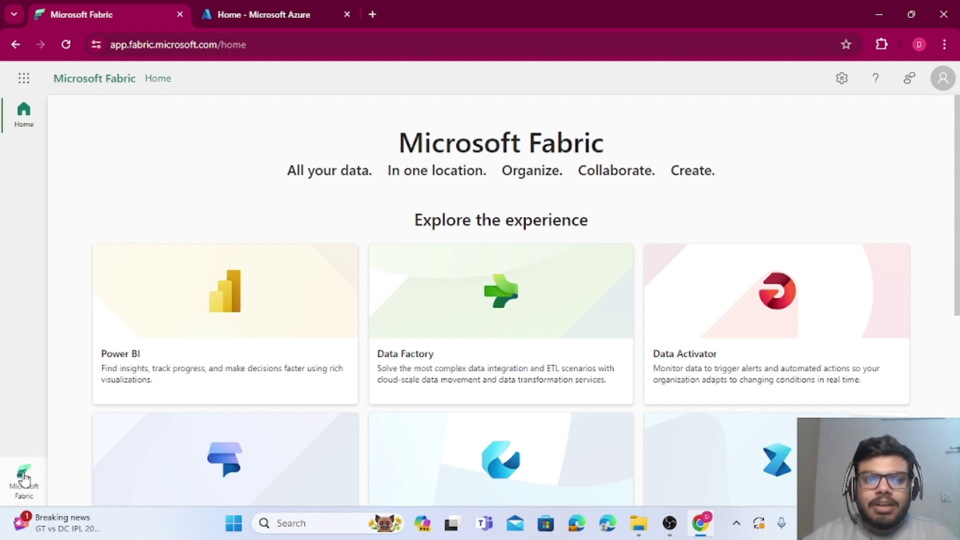
Switch Microsoft Fabric to the Power BI experience.
left_click(19, 491)
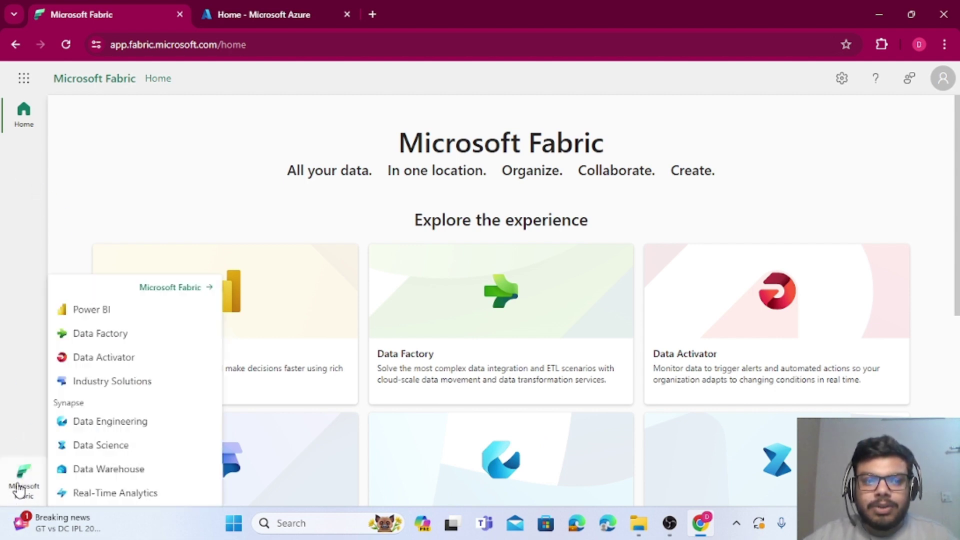
left_click(15, 369)
left_click(24, 492)
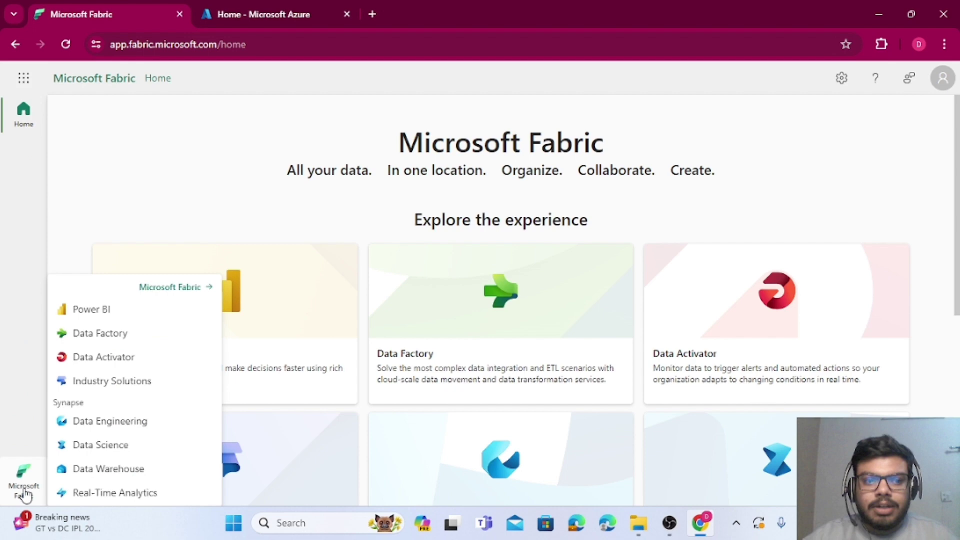
left_click(23, 490)
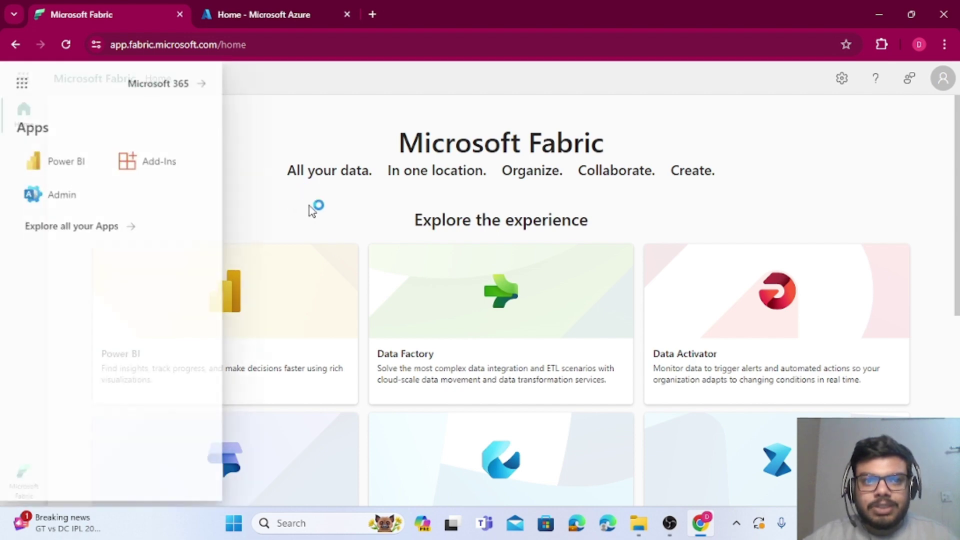
left_click(493, 128)
left_click(23, 475)
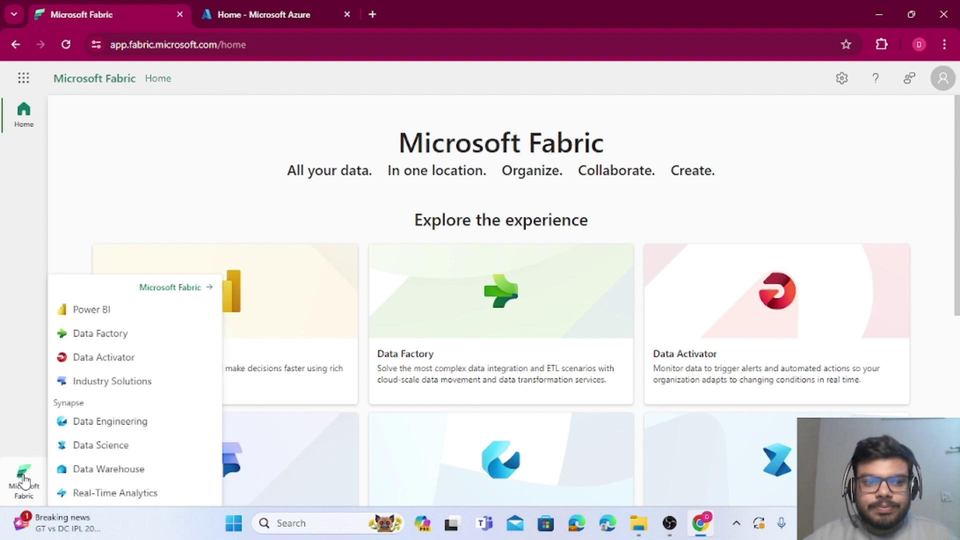
left_click(117, 316)
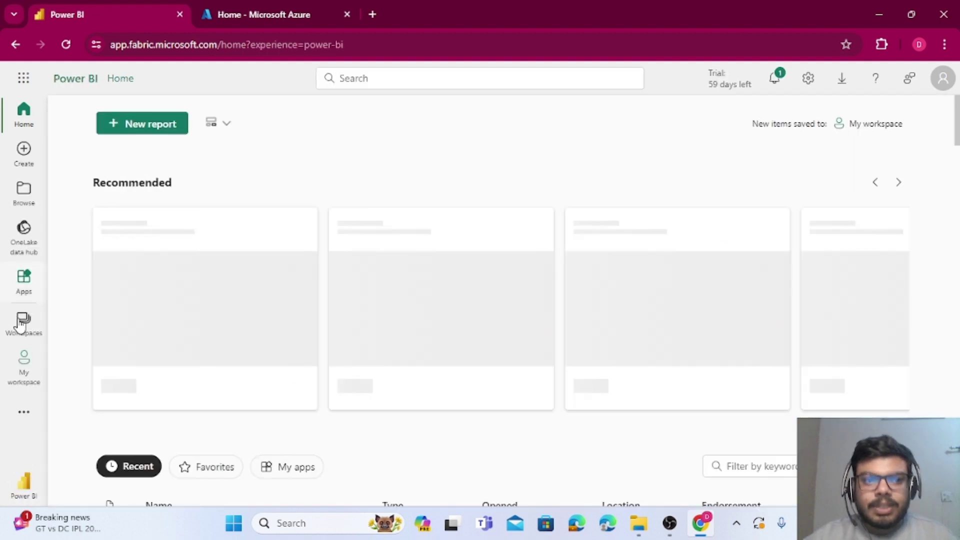
Open the mylakehouse lakehouse from the dev workspace.
left_click(23, 324)
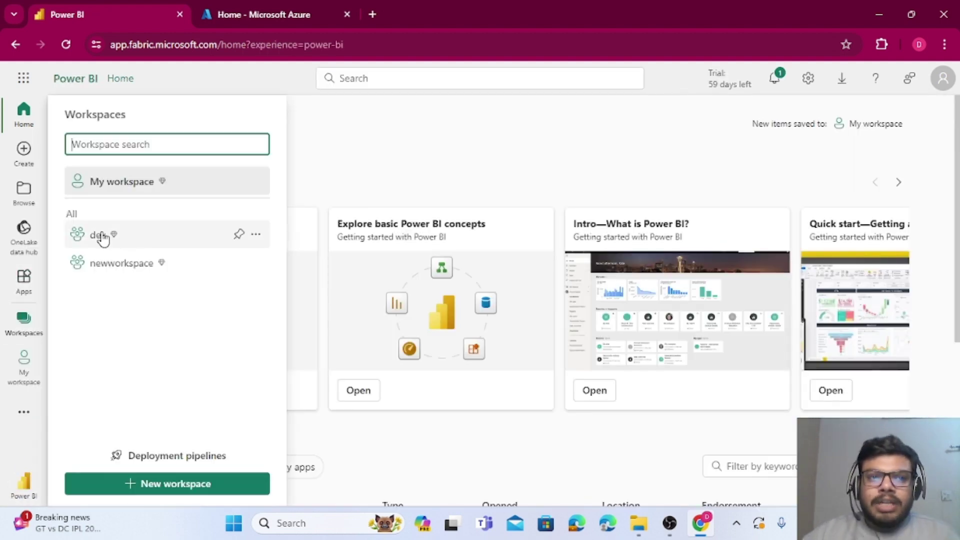
left_click(103, 237)
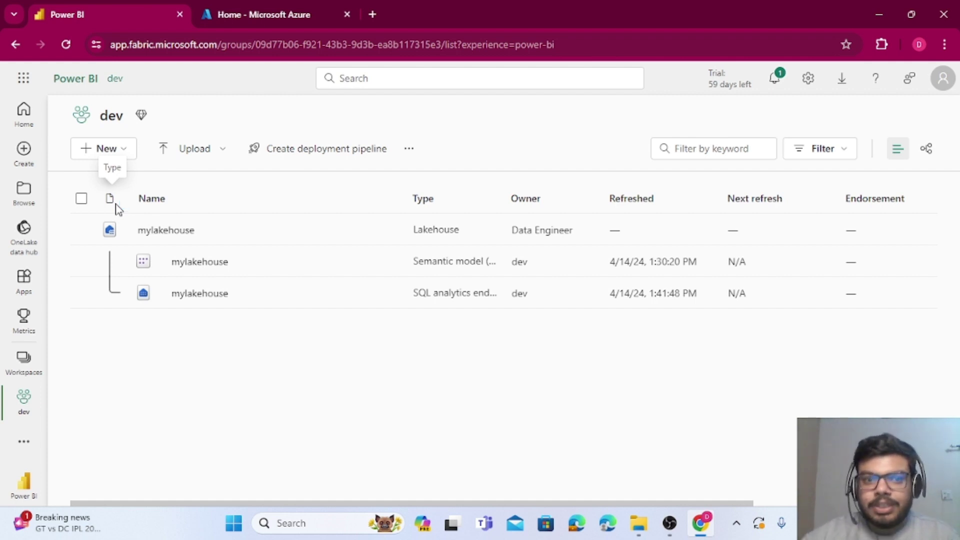
left_click(166, 232)
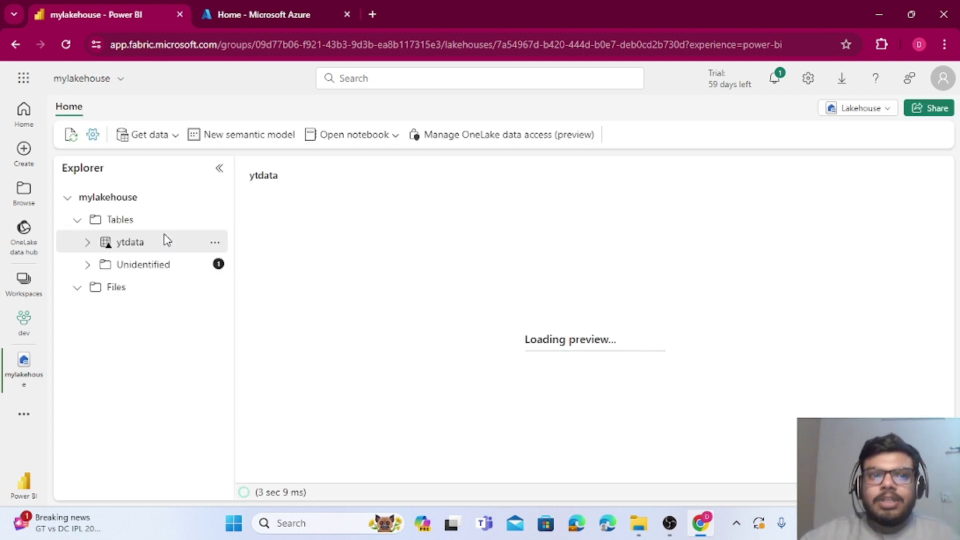
Start a new shortcut in mylakehouse with Azure Data Lake Storage Gen2 as its source.
left_click(150, 138)
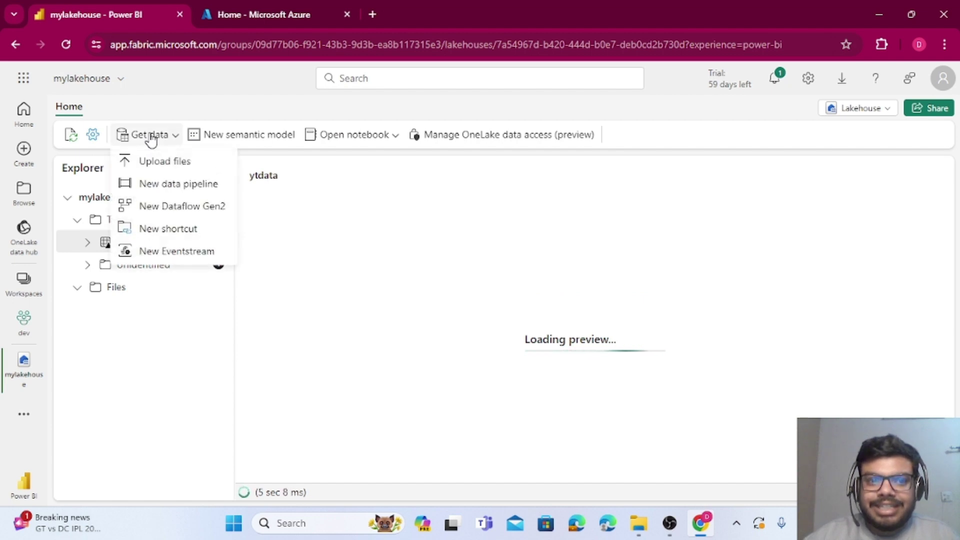
left_click(134, 229)
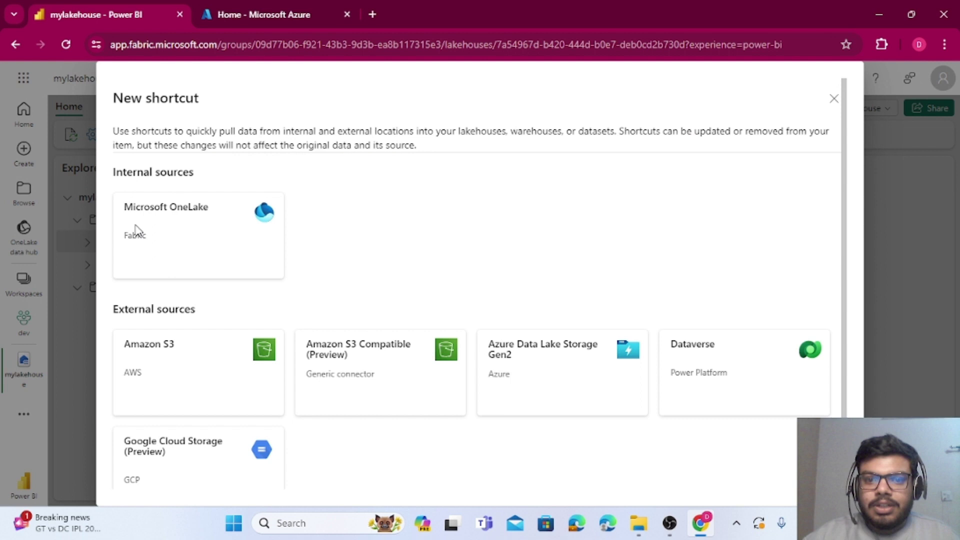
scroll(526, 260, "down", 1)
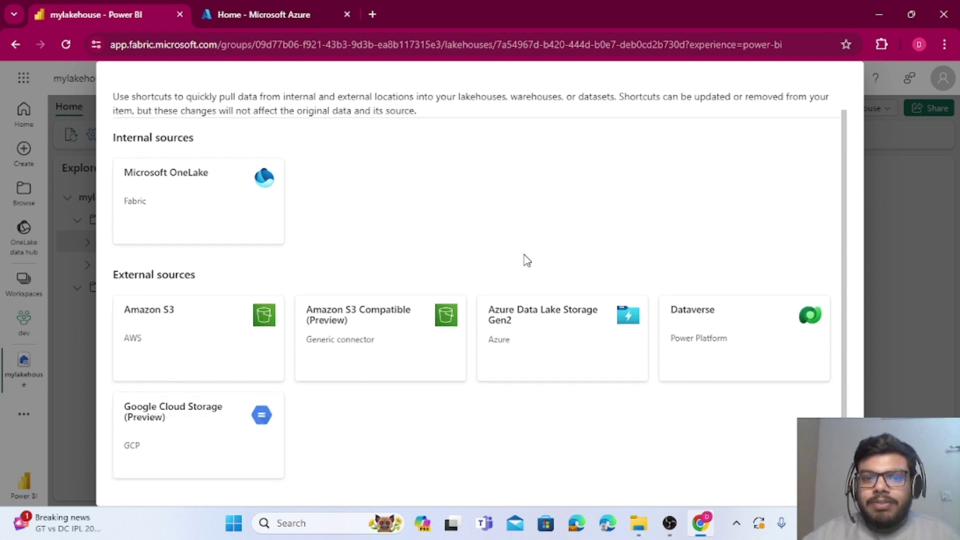
left_click(545, 330)
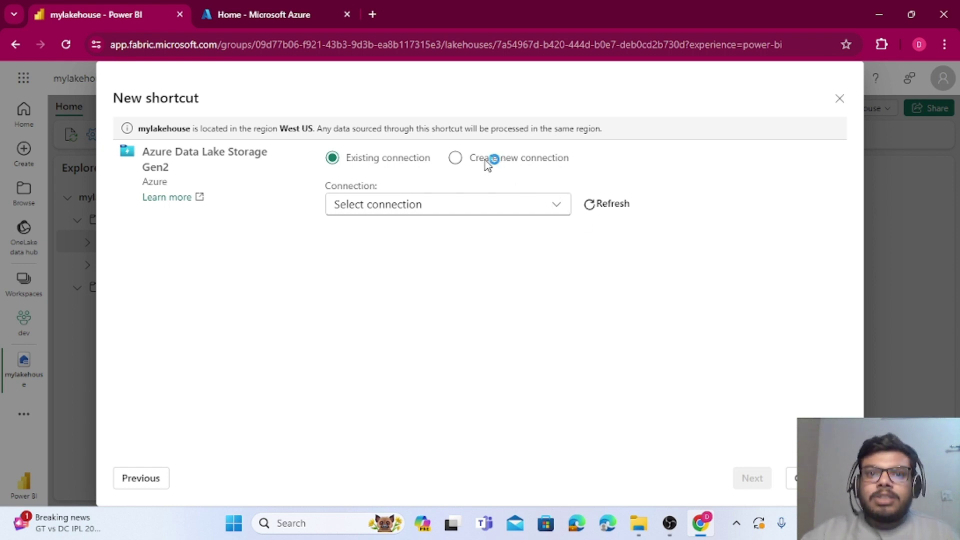
Choose a new ADLS Gen2 connection, dismiss the Java notification, and focus the URL field.
left_click(456, 159)
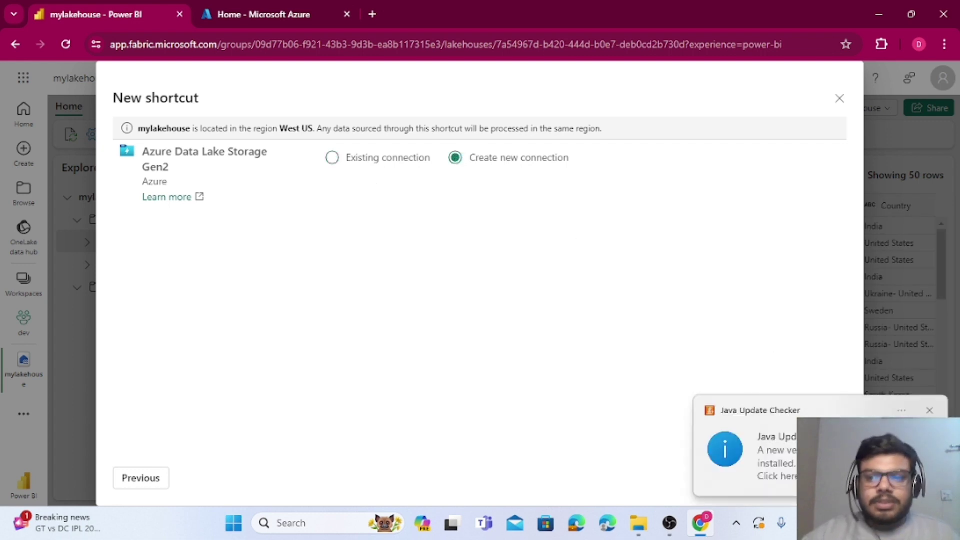
left_click(929, 412)
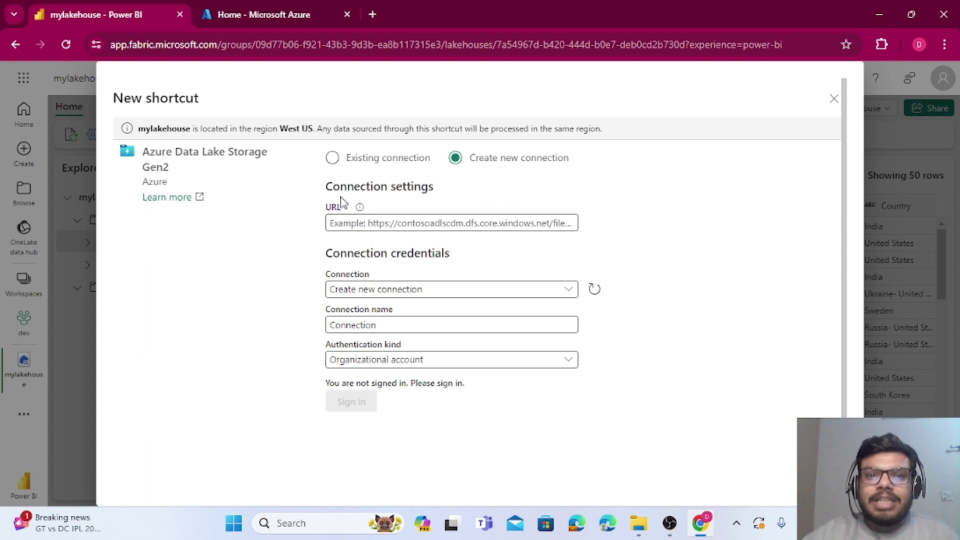
left_click(356, 223)
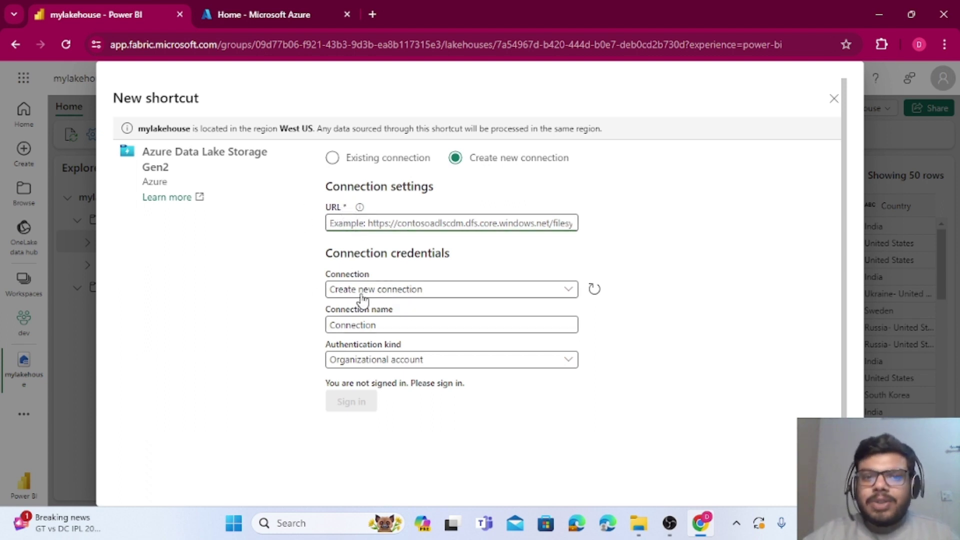
From the devtest resource group in Azure, search for blob storage and open Storage accounts.
left_click(287, 6)
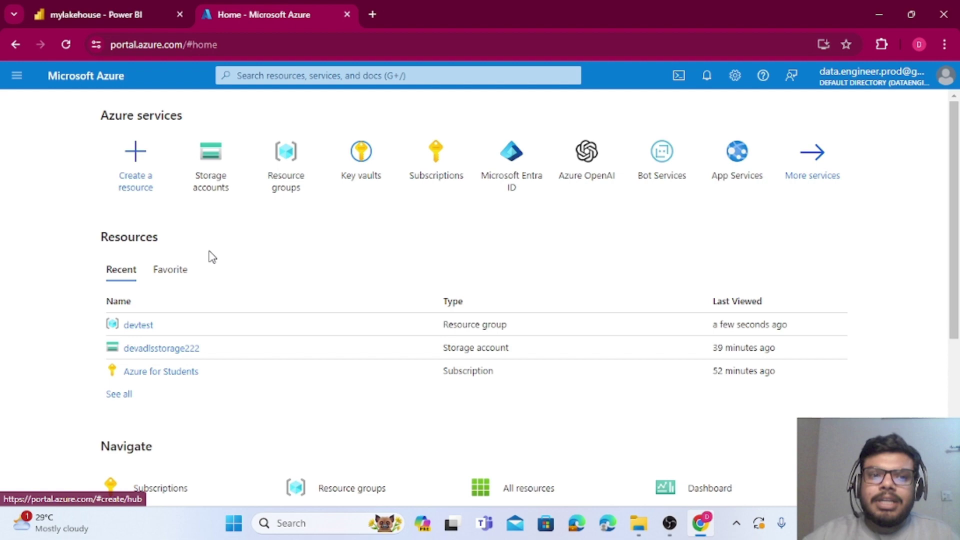
left_click(143, 332)
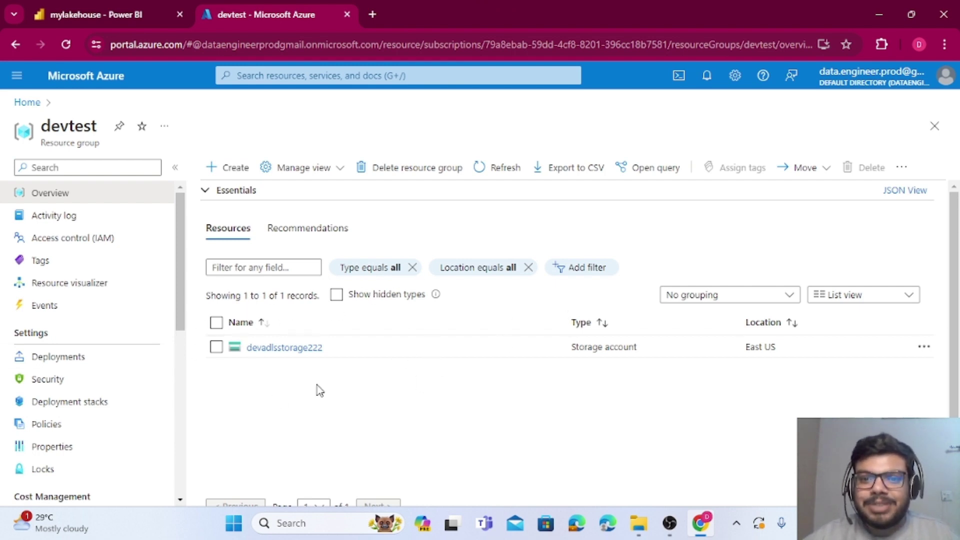
left_click(218, 170)
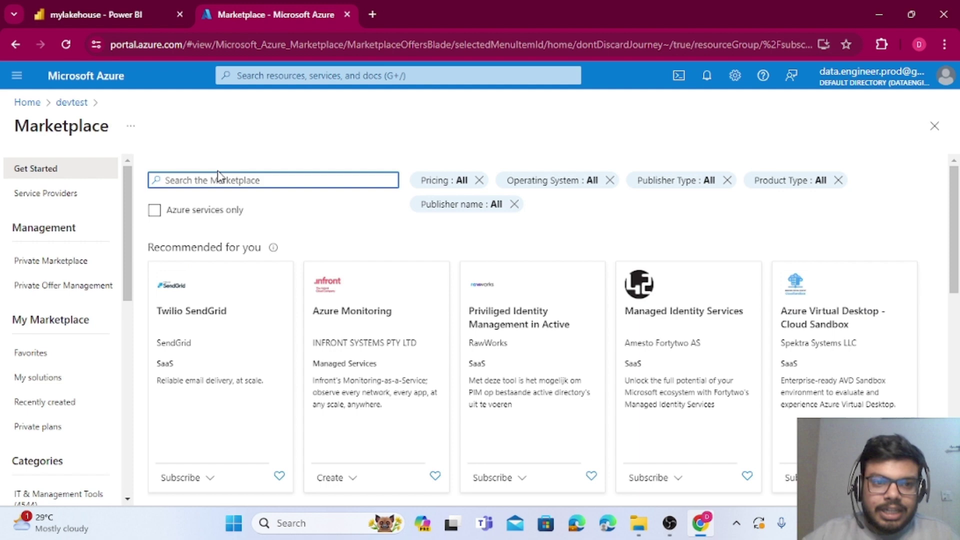
type("b")
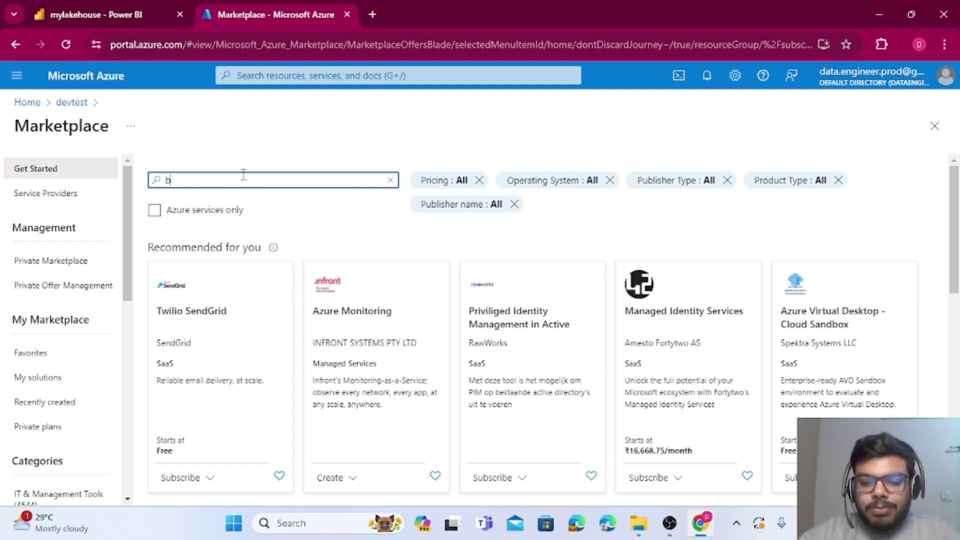
type("lob")
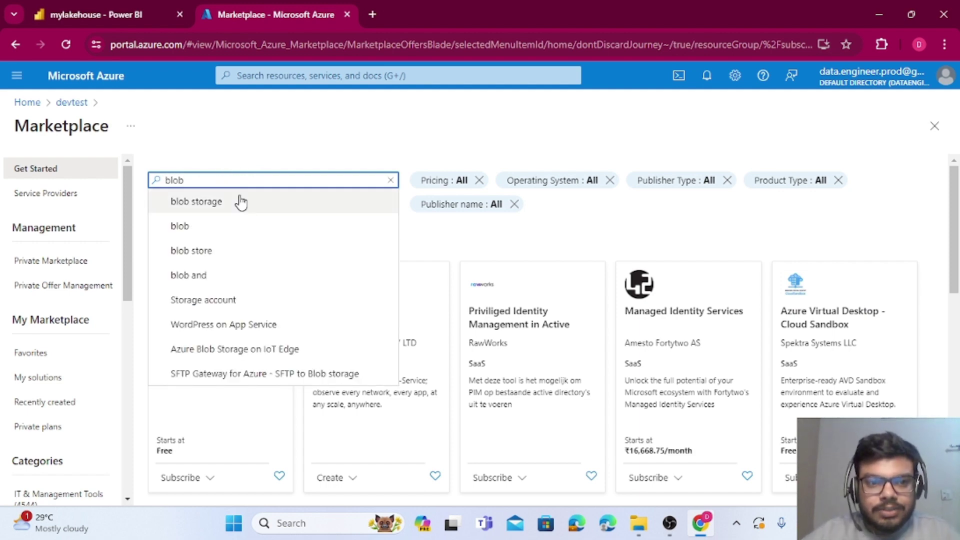
left_click(242, 202)
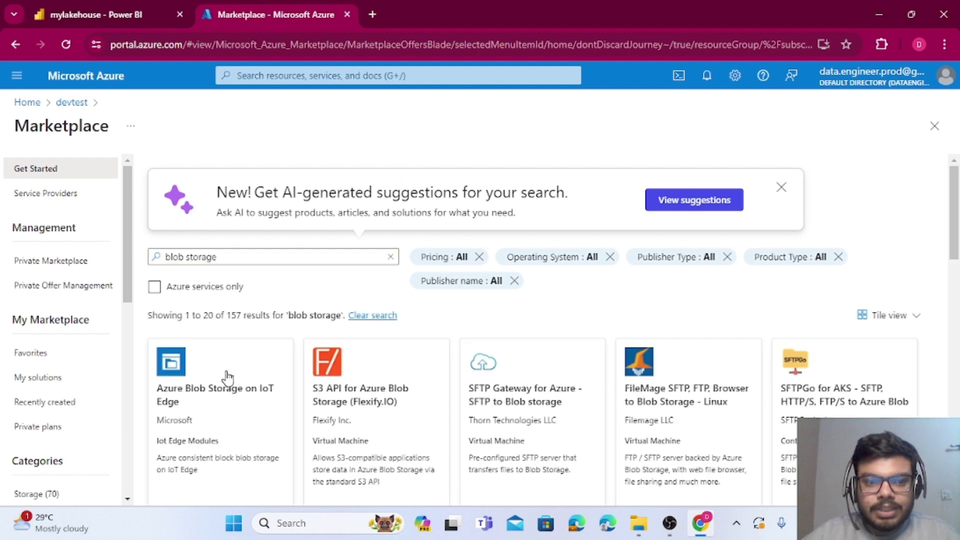
left_click(351, 73)
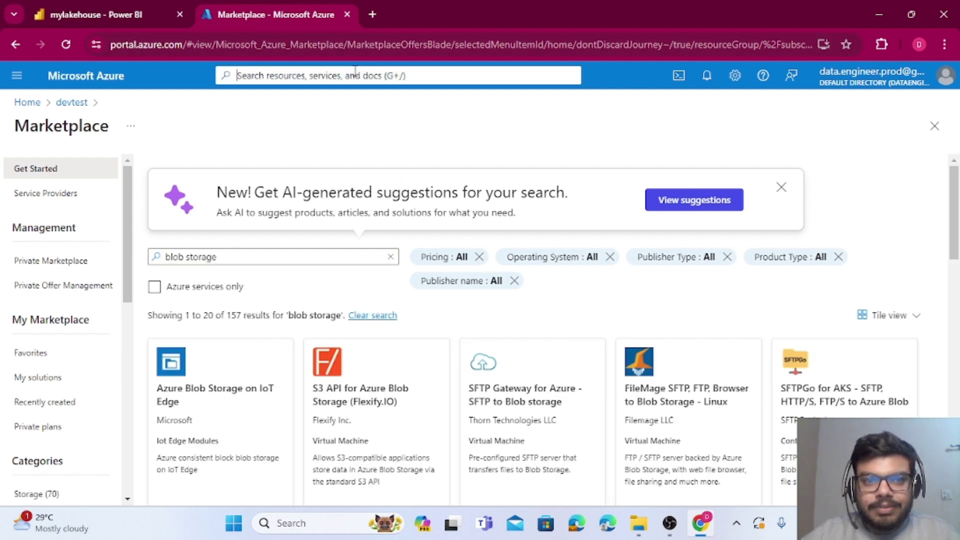
left_click(281, 280)
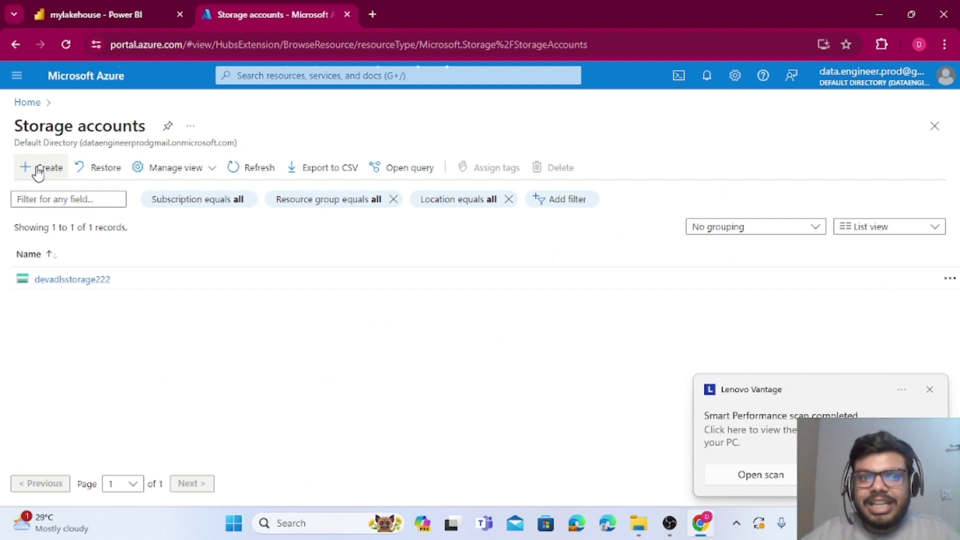
Start a new storage account named devdemoabc.
left_click(40, 168)
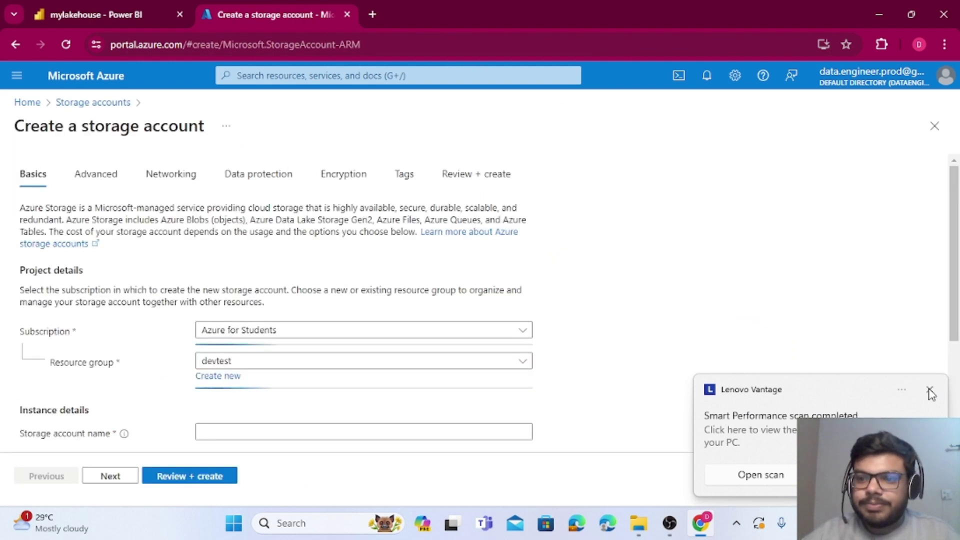
scroll(379, 364, "down", 3)
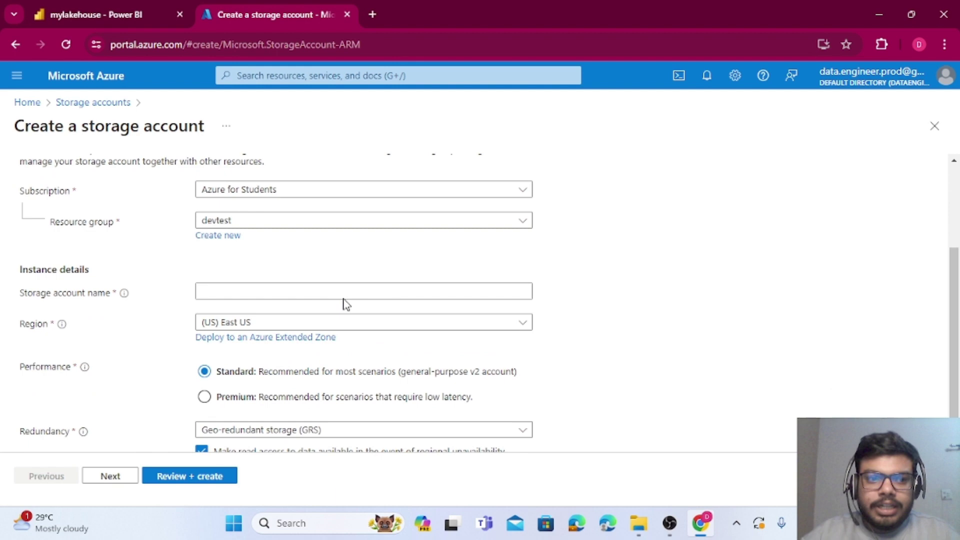
left_click(296, 287)
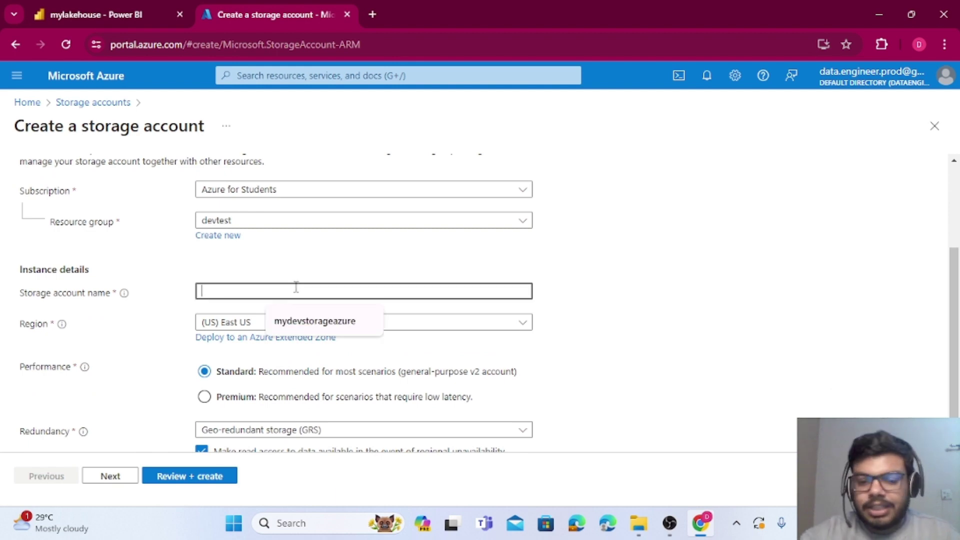
type("devd")
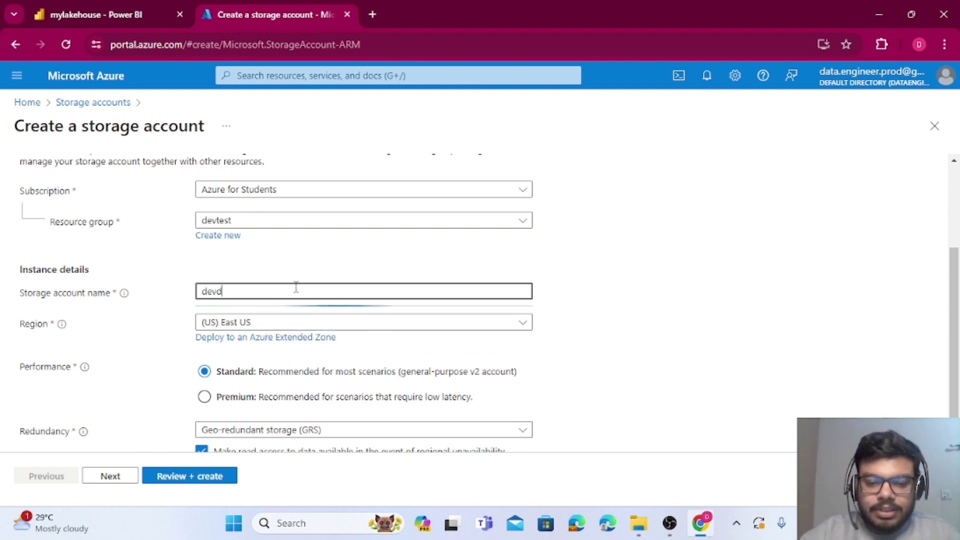
type("emo")
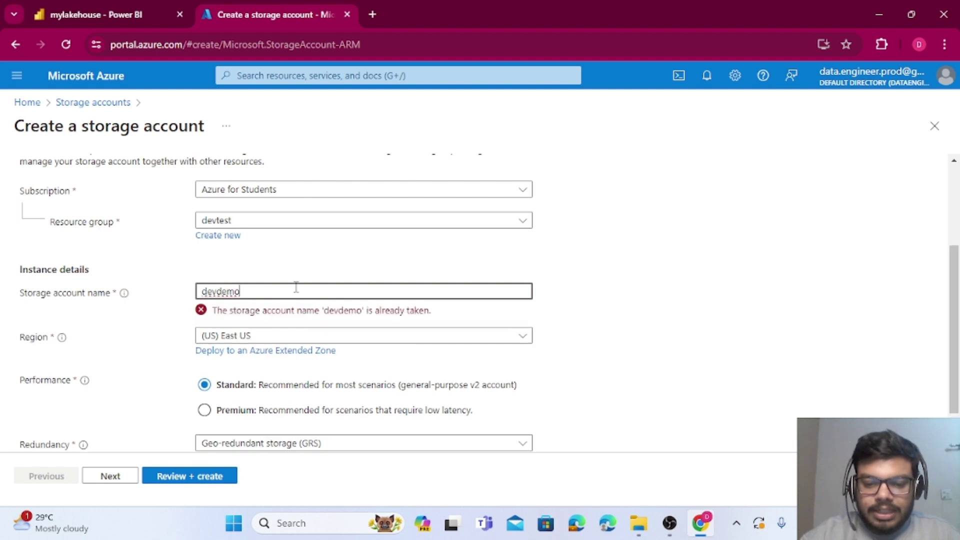
type("abc")
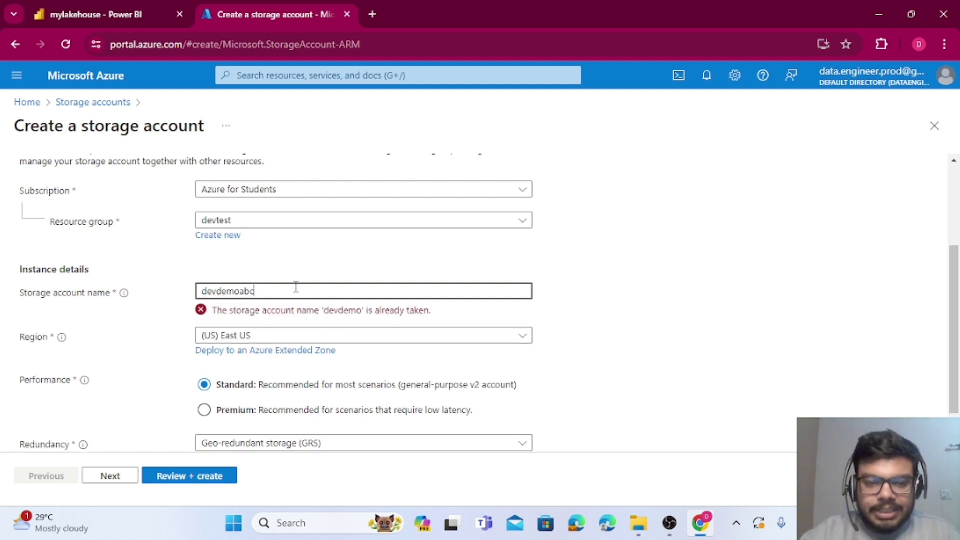
Enable hierarchical namespace in the storage account's Advanced settings.
scroll(555, 313, "down", 1)
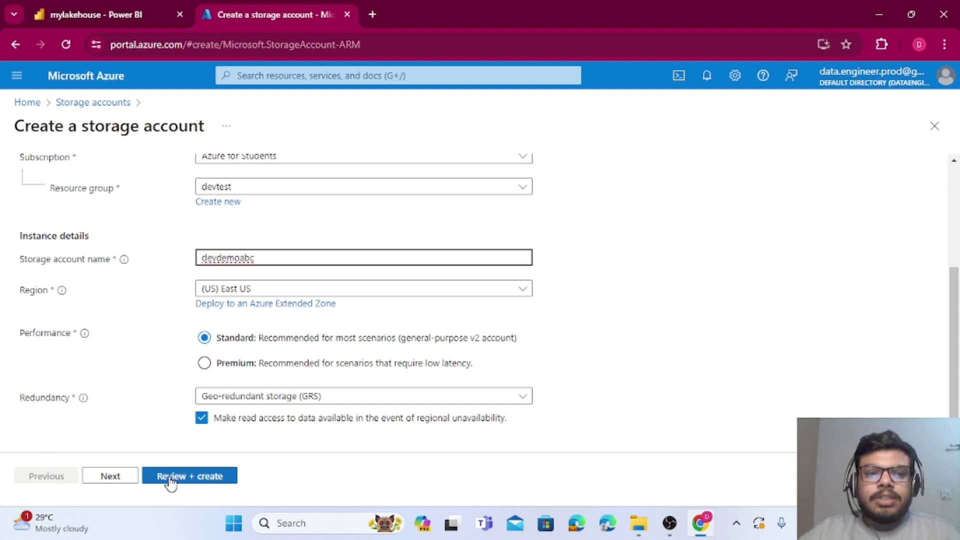
left_click(125, 479)
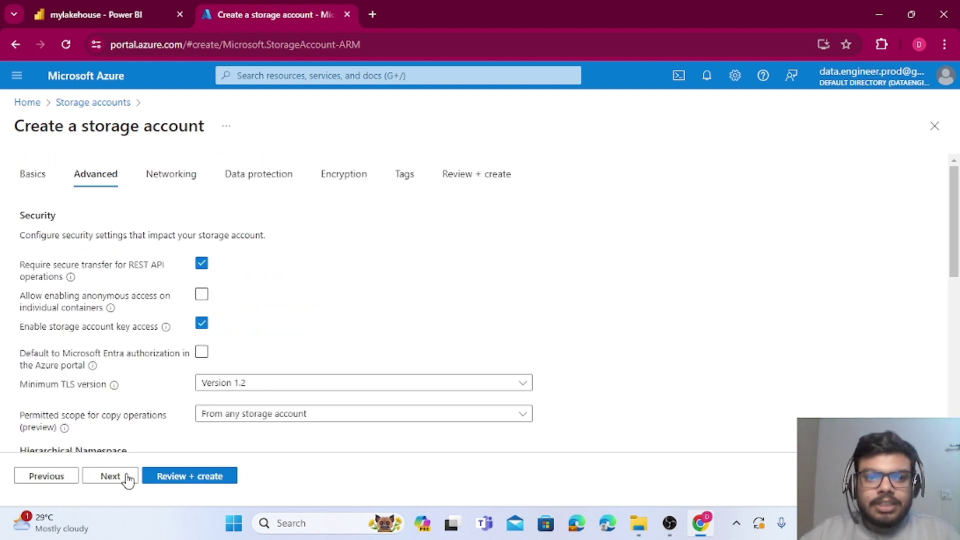
scroll(243, 342, "down", 3)
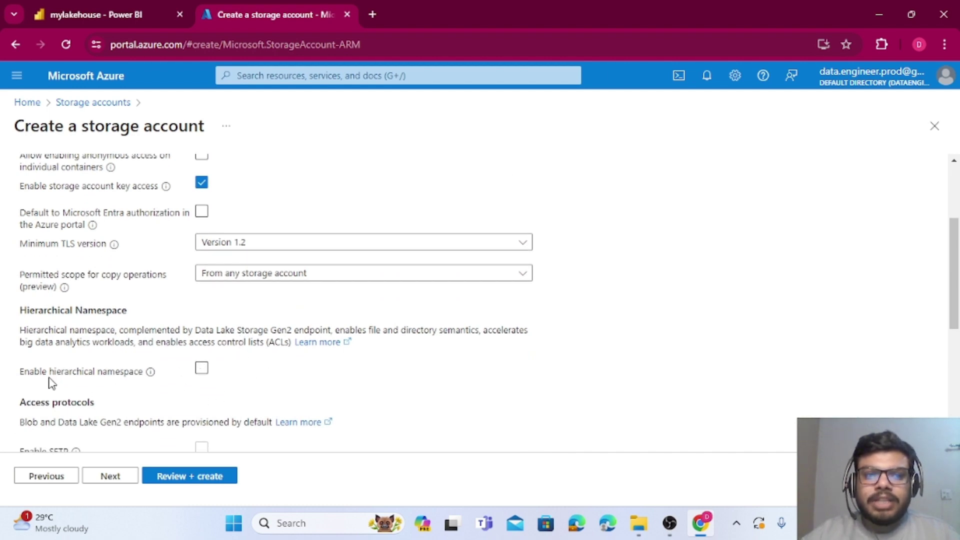
left_click_drag(23, 374, 209, 375)
left_click(203, 369)
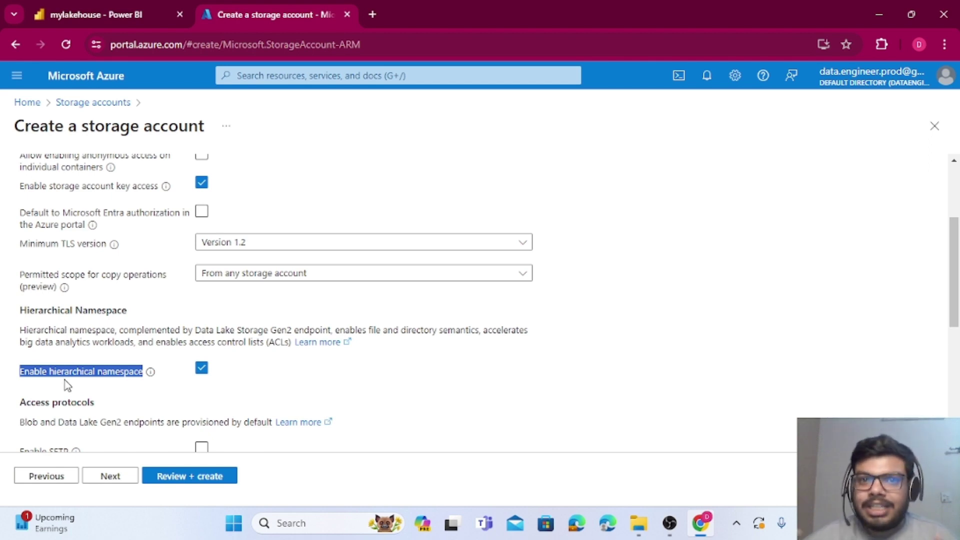
Validate and deploy the devdemoabc storage account to resource group devtest.
left_click(197, 481)
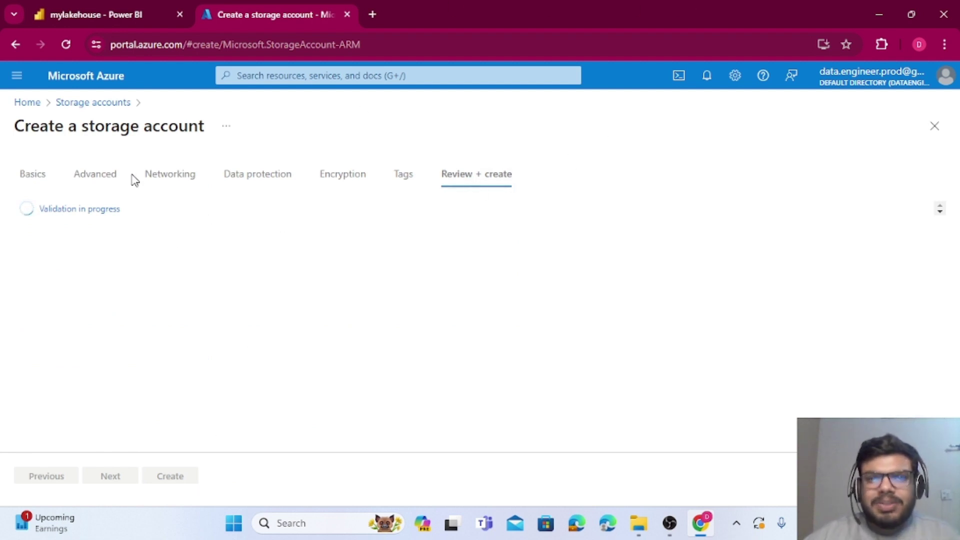
left_click(176, 481)
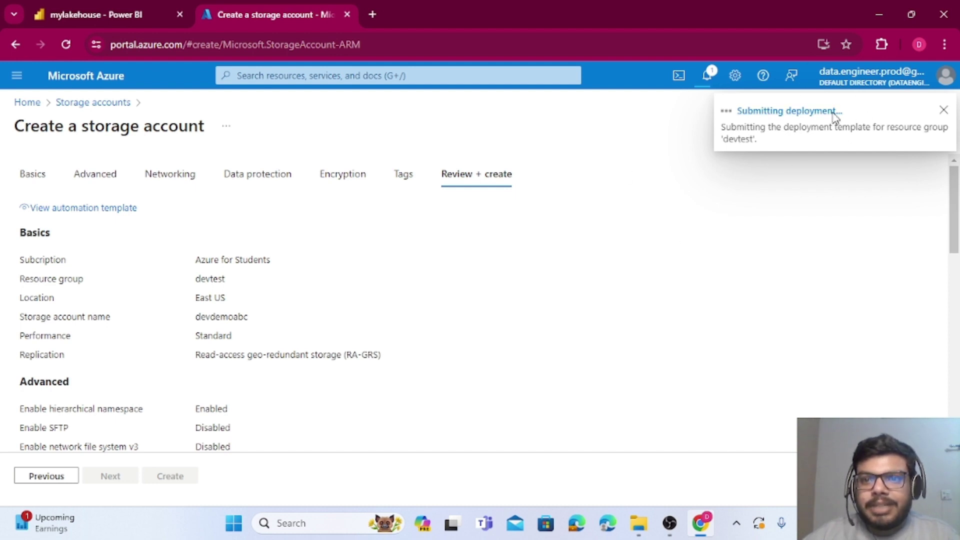
In Fabric's shortcut dialog, check available connections and keep Organizational account authentication.
left_click(86, 6)
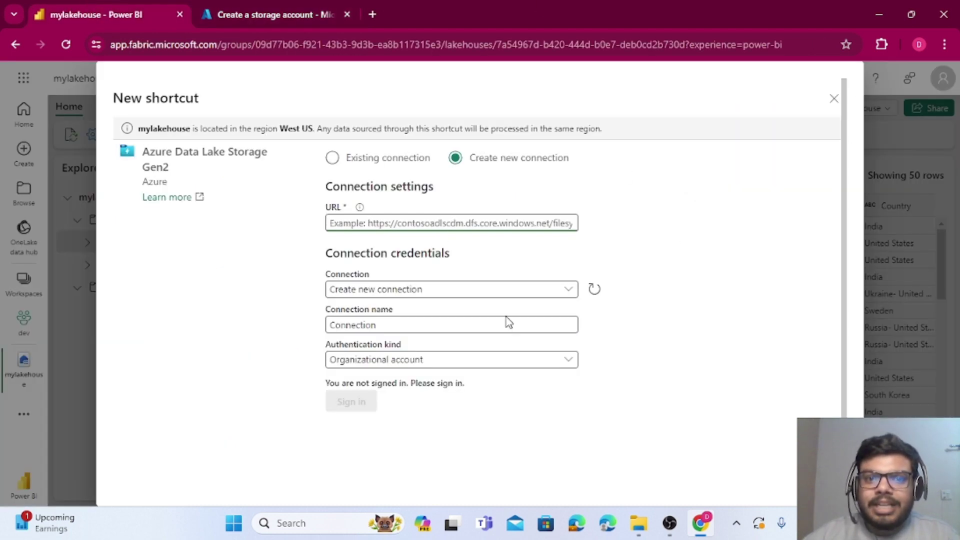
left_click(542, 325)
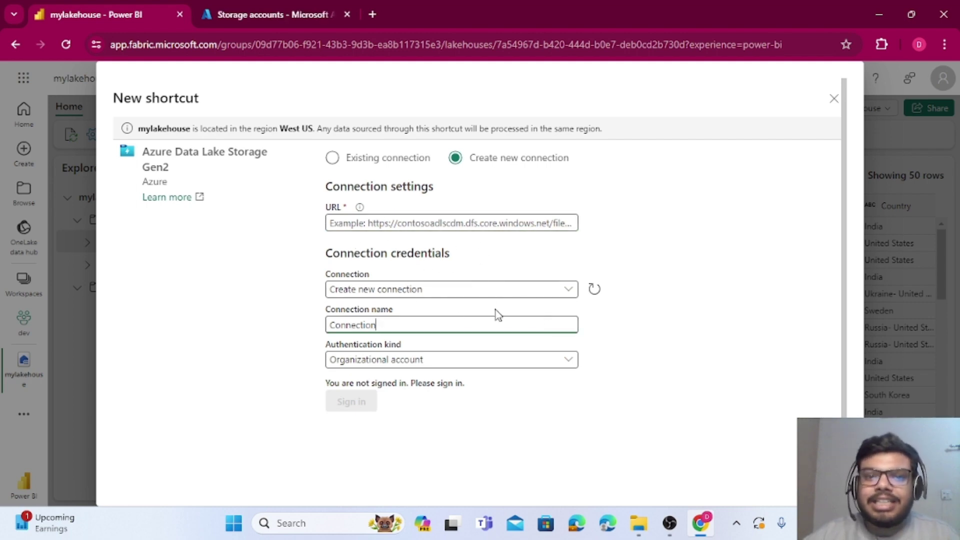
left_click(570, 290)
left_click(594, 289)
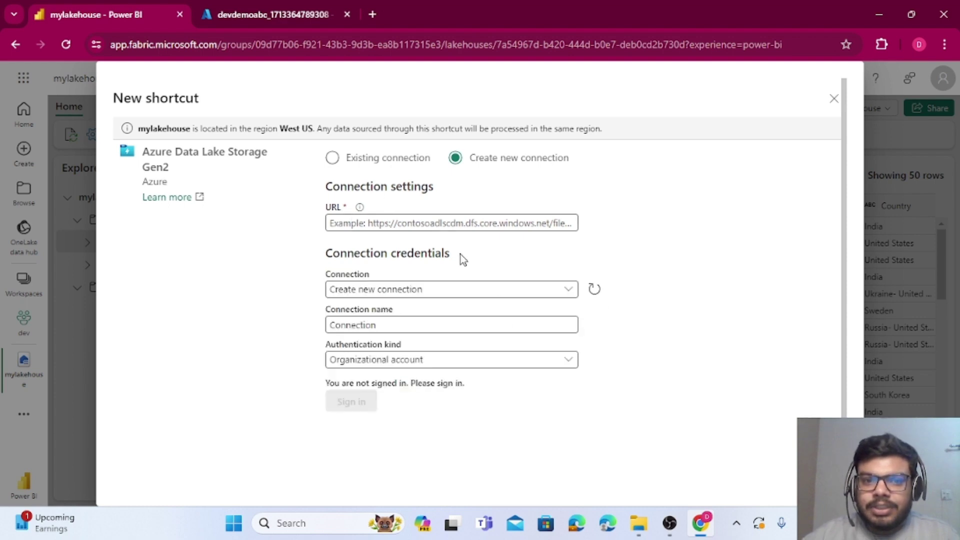
left_click(498, 360)
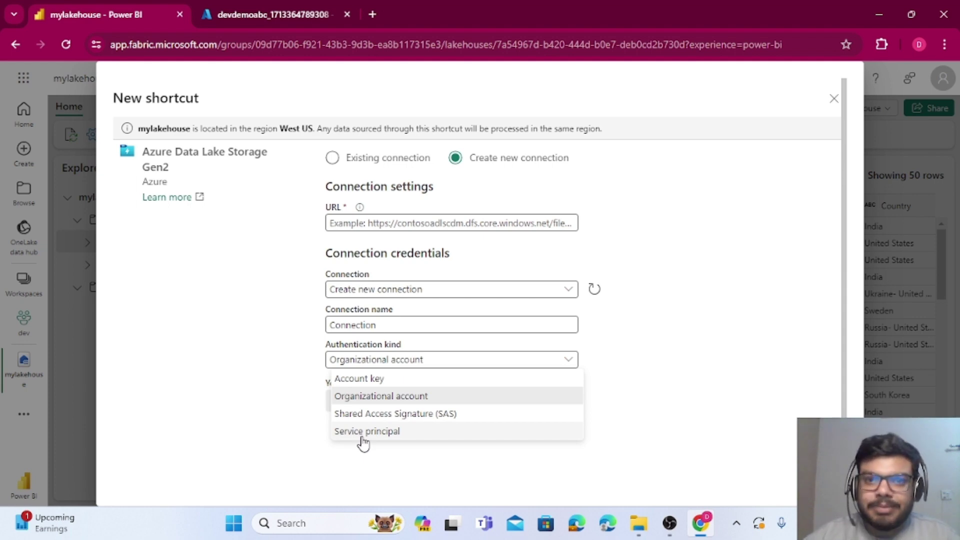
left_click(640, 409)
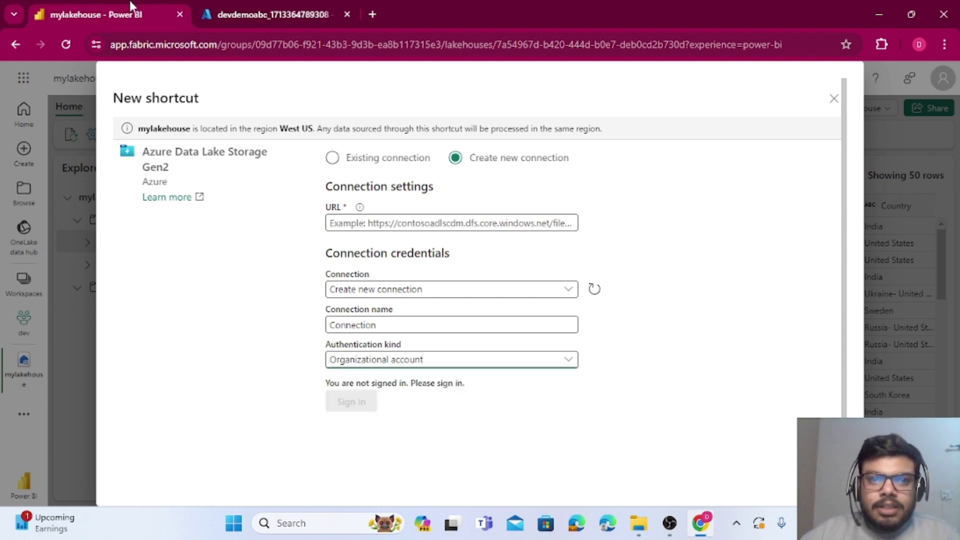
Open the deployed devdemoabc account and create a private container named bronze.
left_click(268, 12)
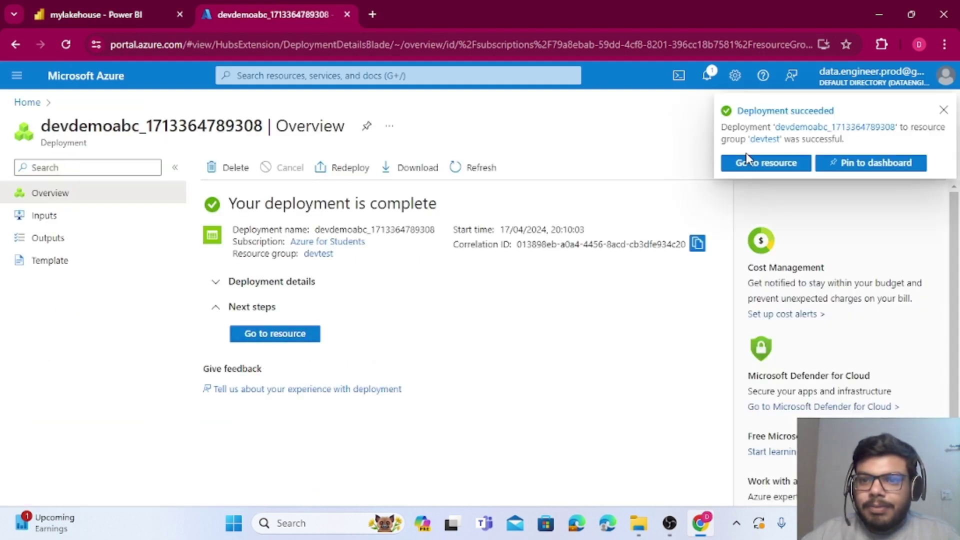
left_click(747, 159)
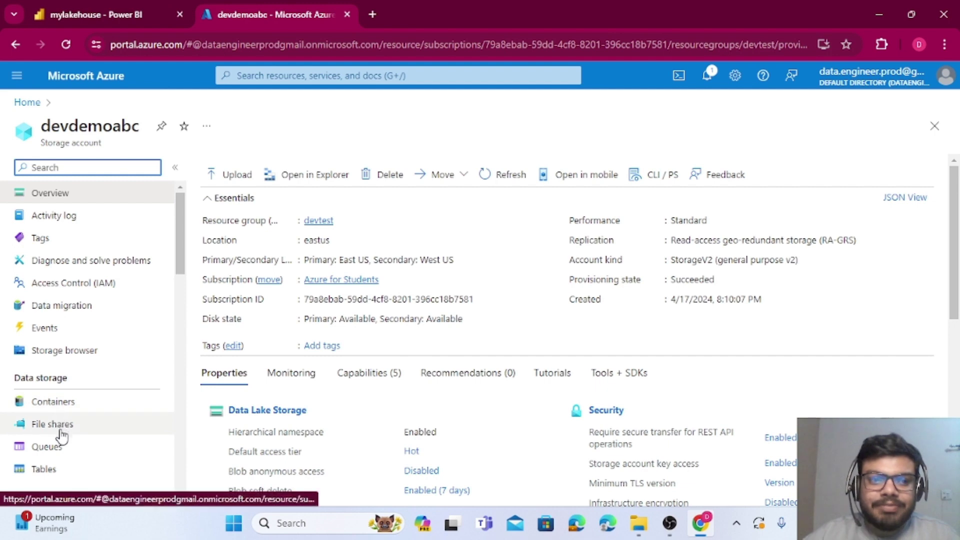
left_click(60, 404)
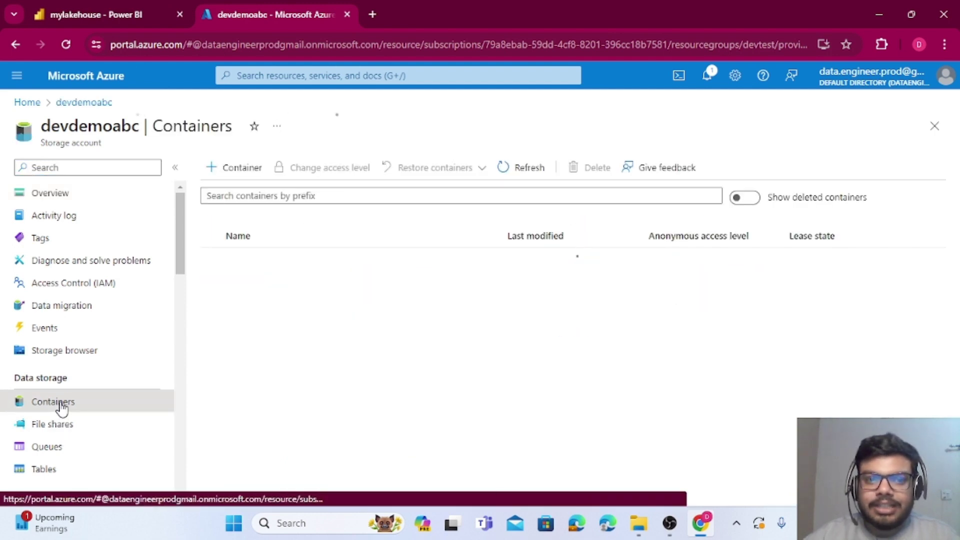
left_click(244, 170)
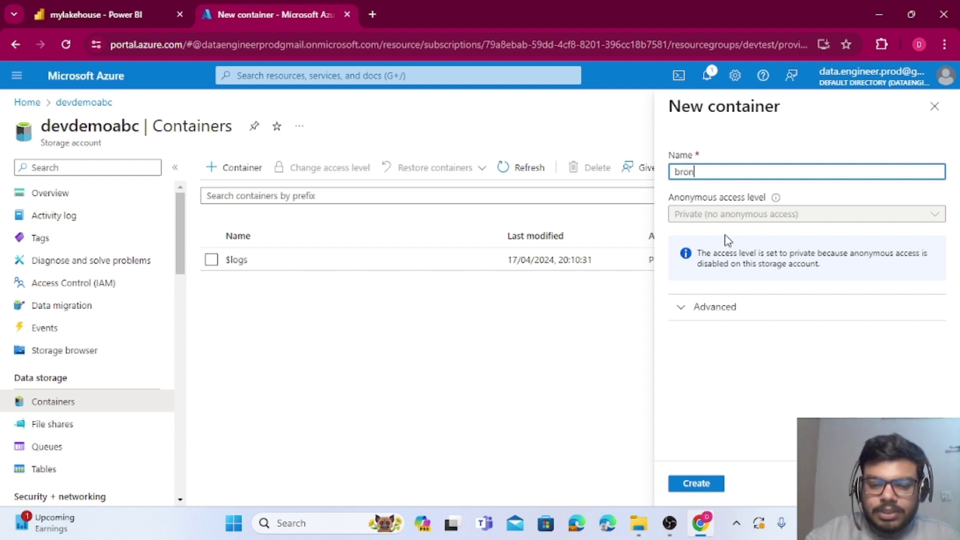
type("bronze")
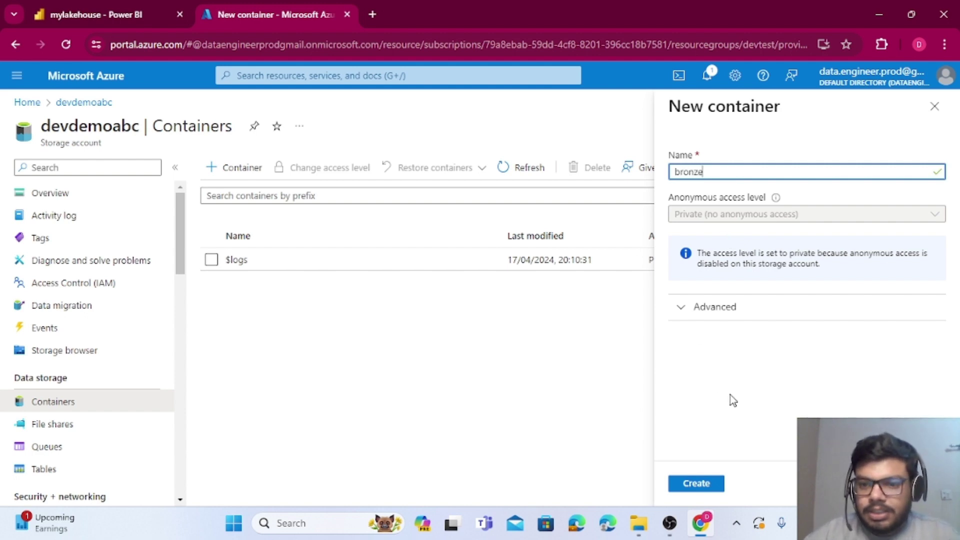
left_click(707, 483)
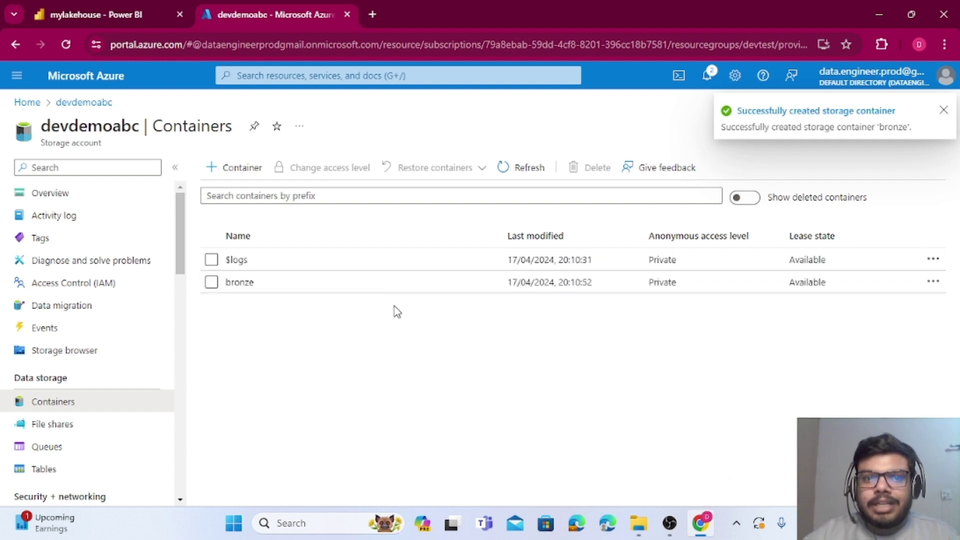
Upload bronzedata.csv from Downloads into the bronze container.
left_click(233, 283)
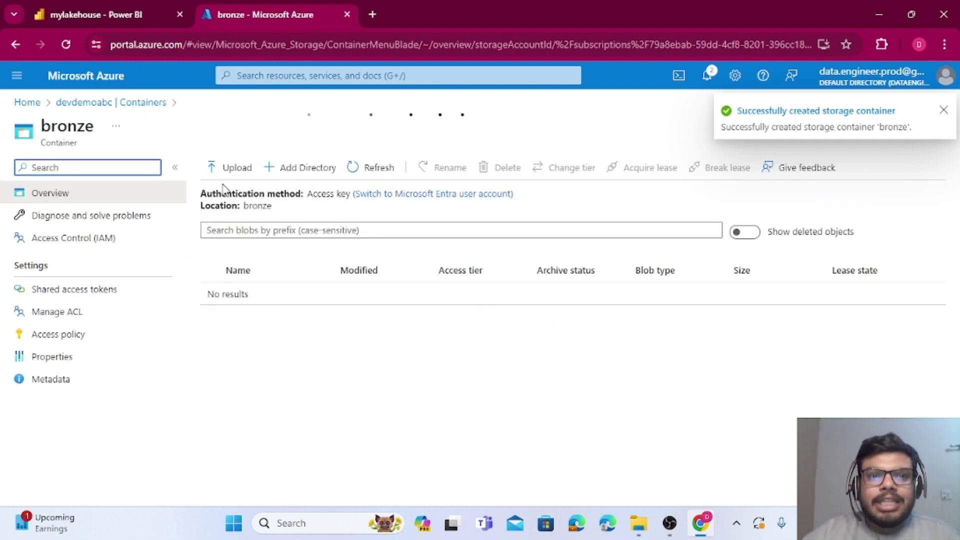
left_click(230, 168)
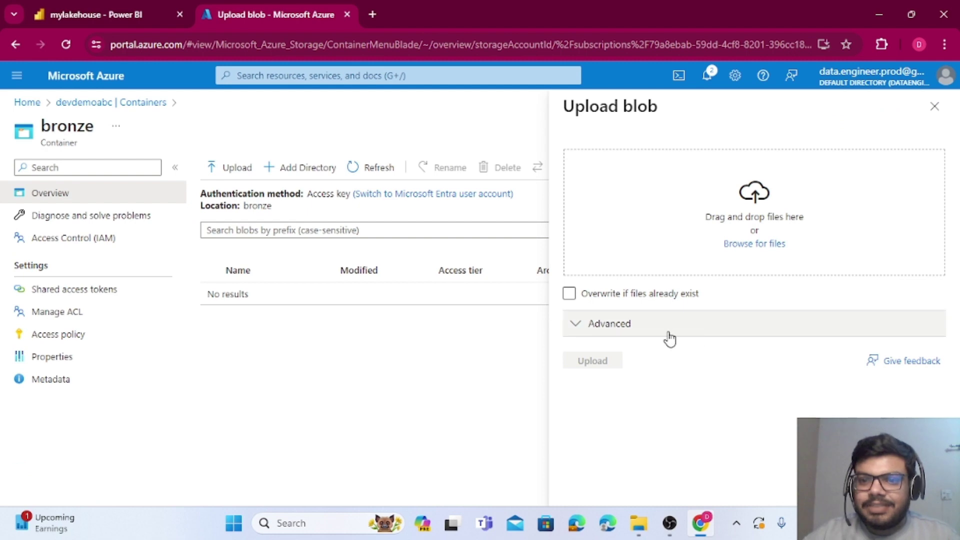
left_click(749, 245)
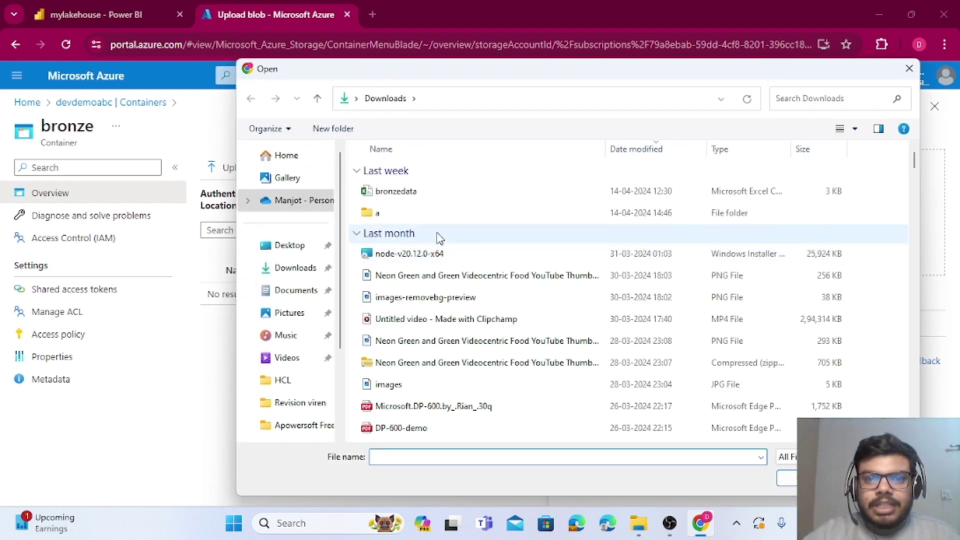
left_click(393, 195)
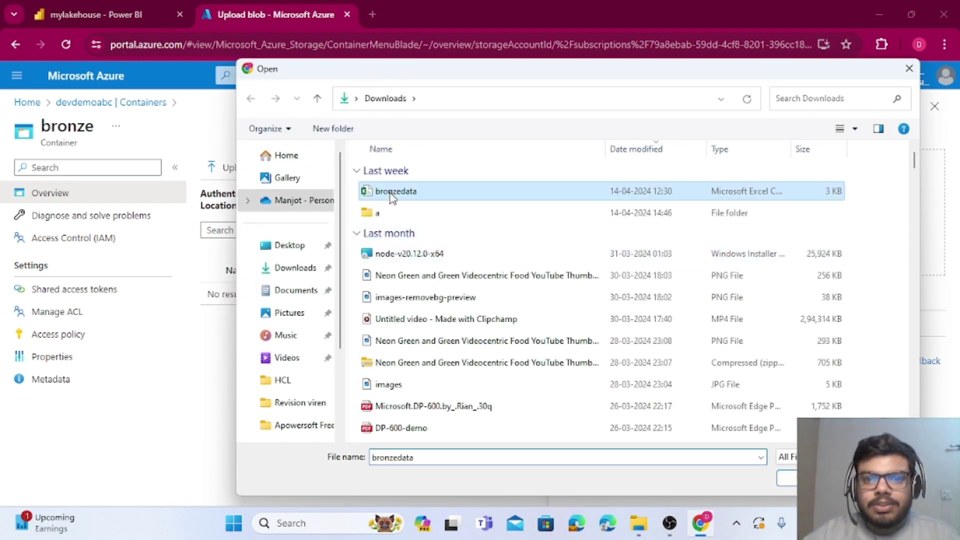
left_click(789, 479)
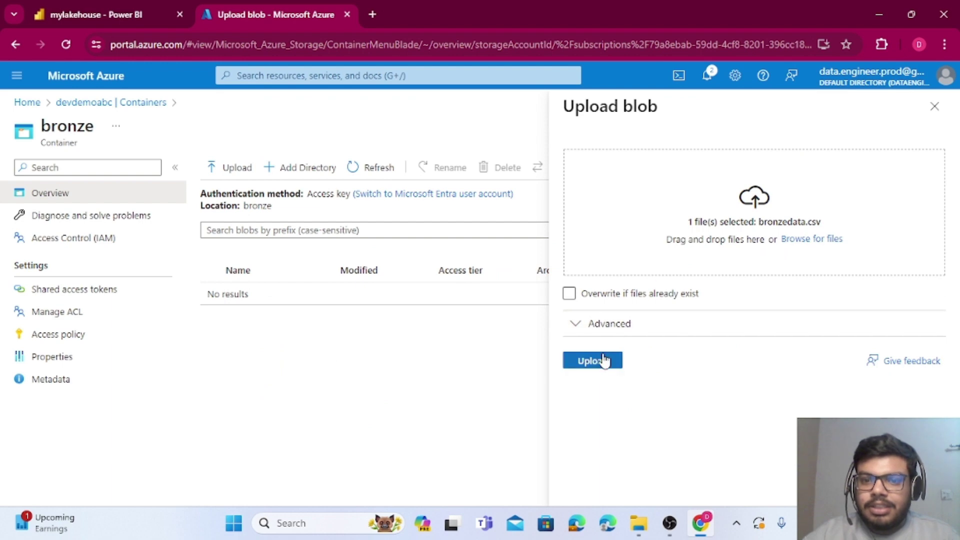
left_click(605, 361)
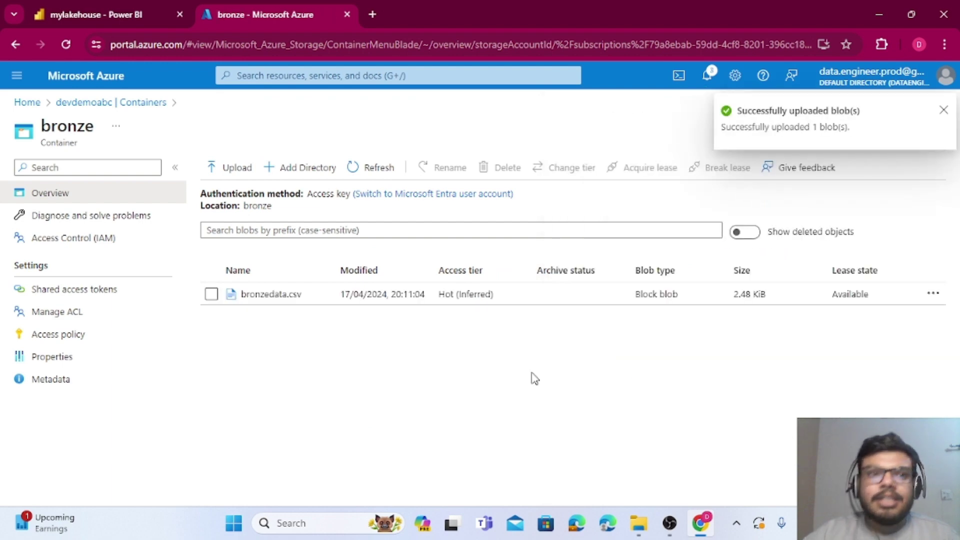
left_click(115, 6)
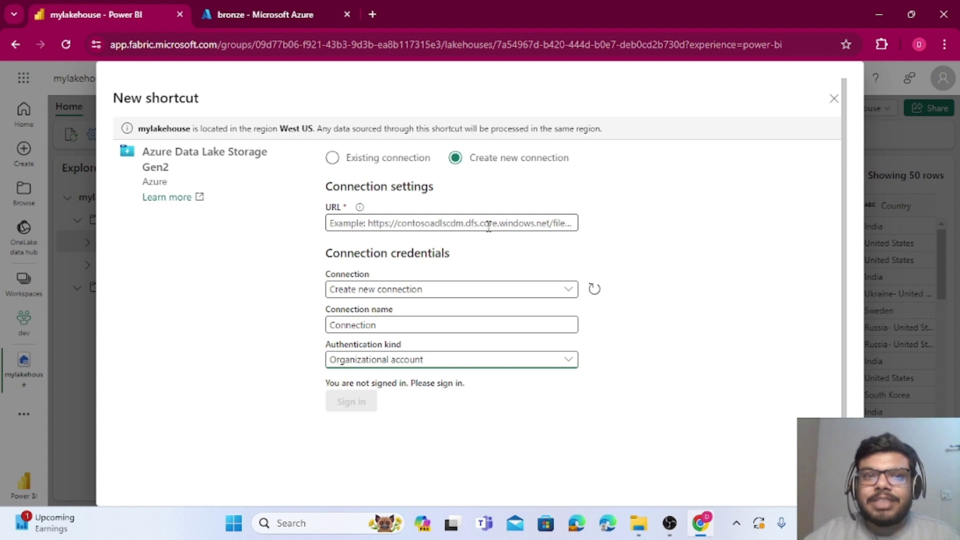
left_click(315, 20)
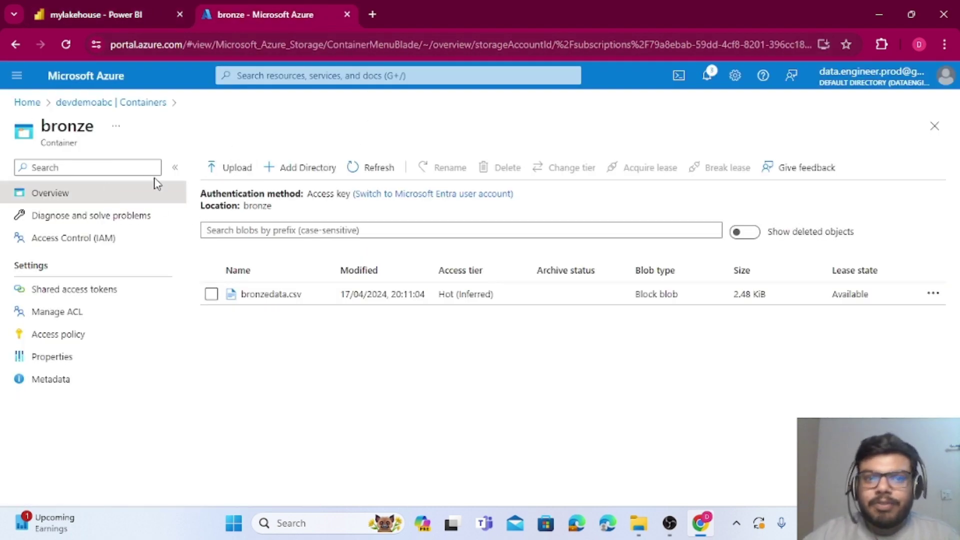
left_click(30, 102)
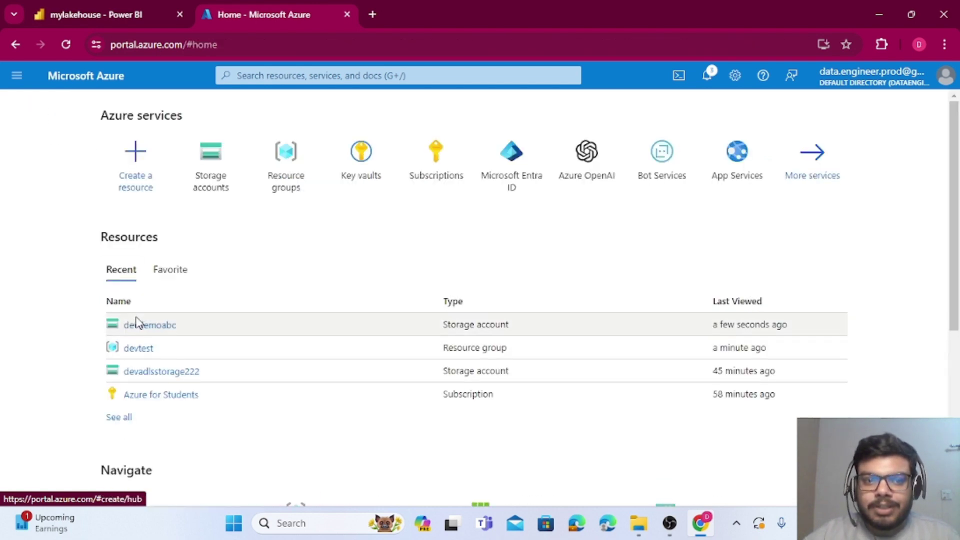
left_click(172, 327)
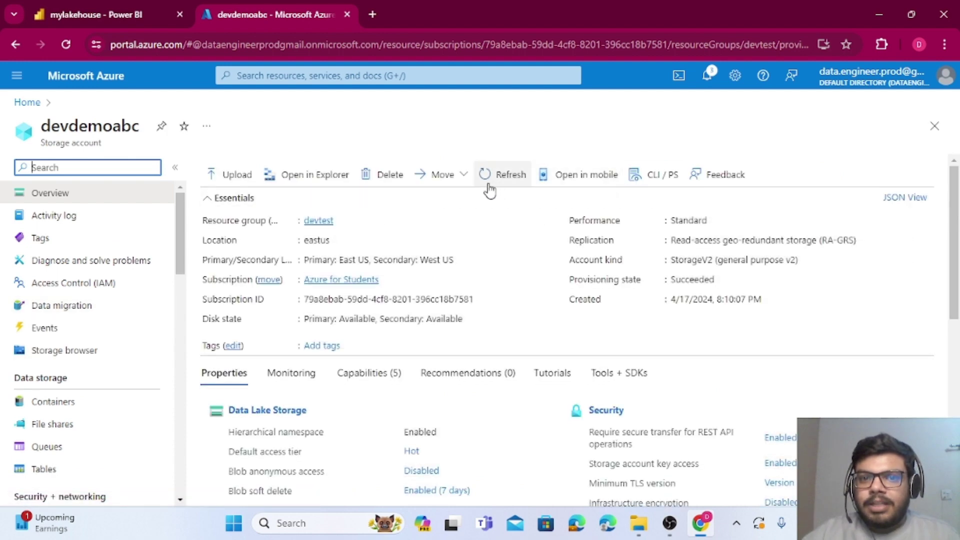
left_click(921, 198)
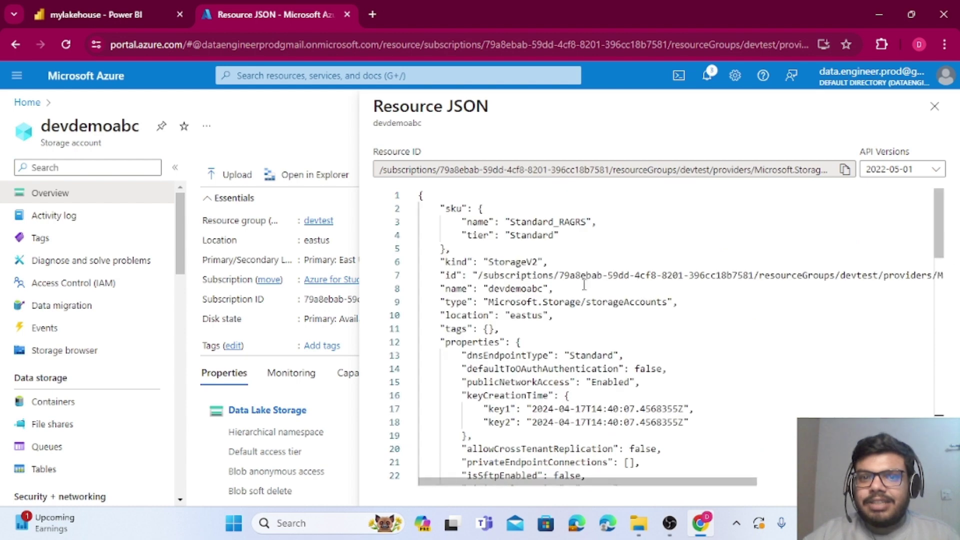
scroll(667, 286, "down", 10)
scroll(668, 286, "up", 2)
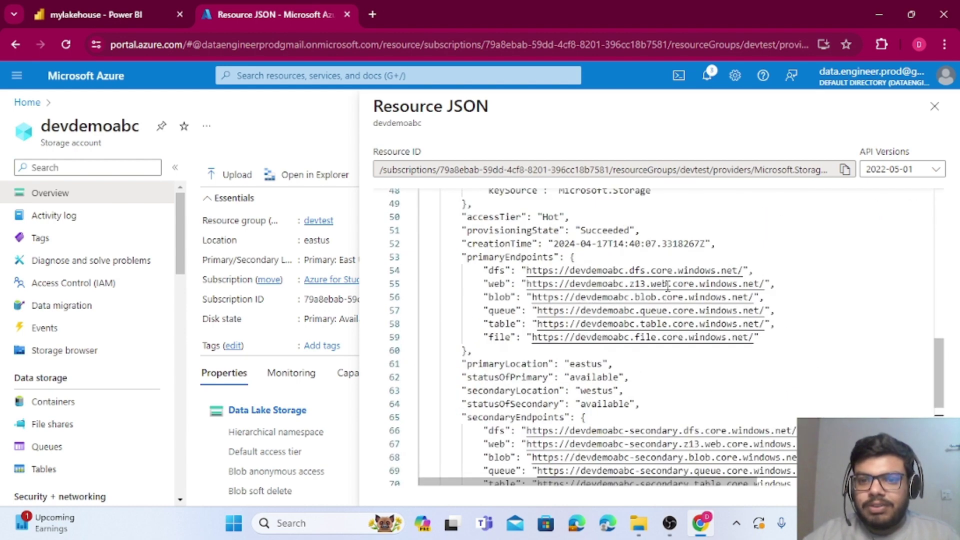
left_click_drag(525, 270, 733, 270)
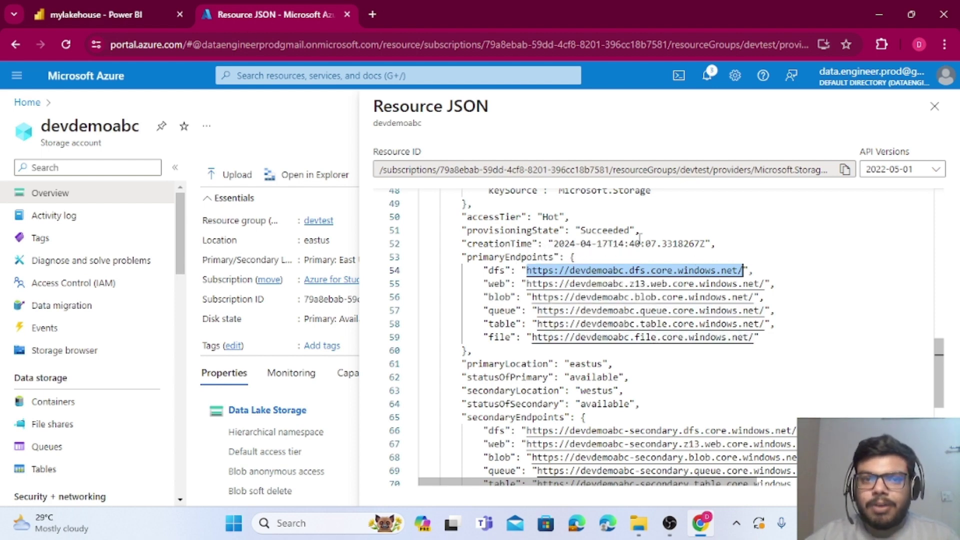
Paste the devdemoabc dfs endpoint URL and rename the connection to bronzeconnection.
left_click(165, 15)
left_click(368, 222)
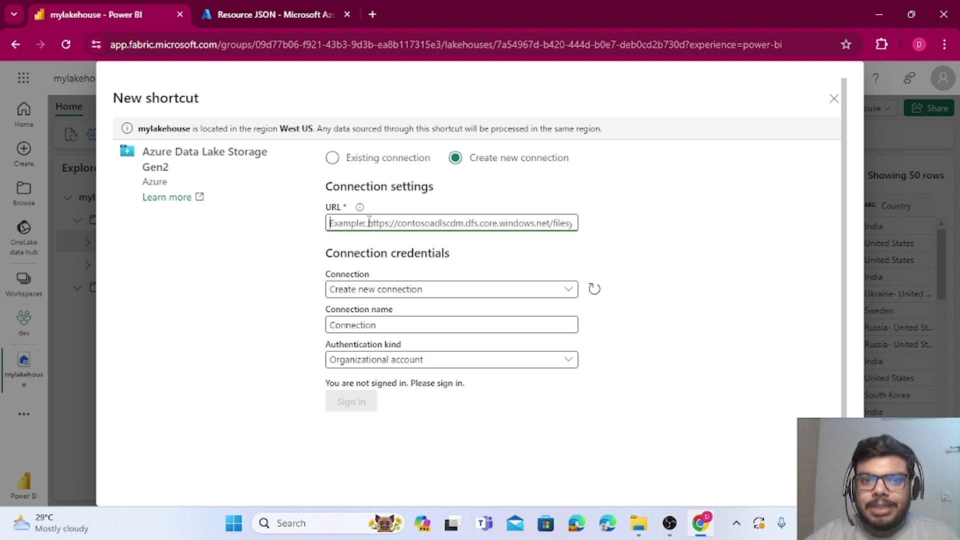
type("https://devdemoabc.dfs.core.windows.net/")
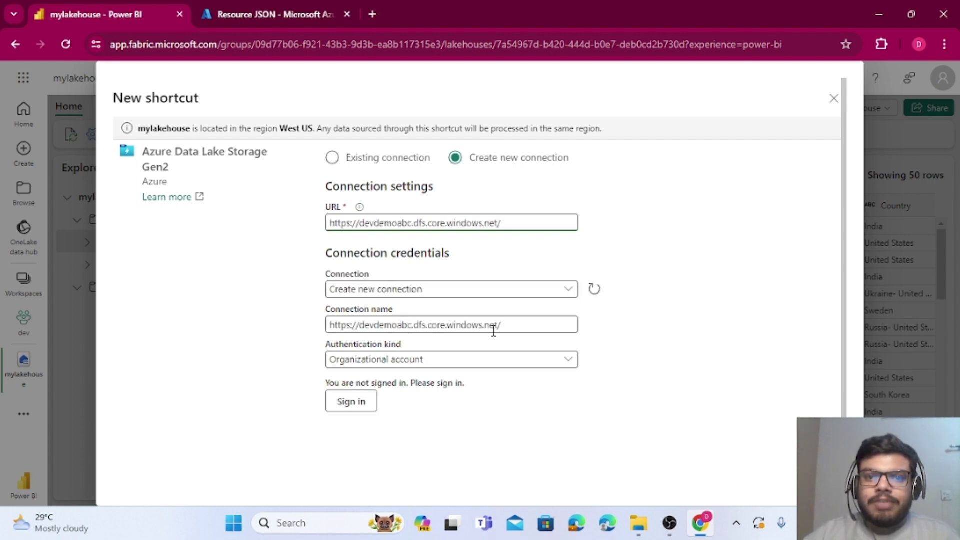
left_click_drag(502, 327, 303, 324)
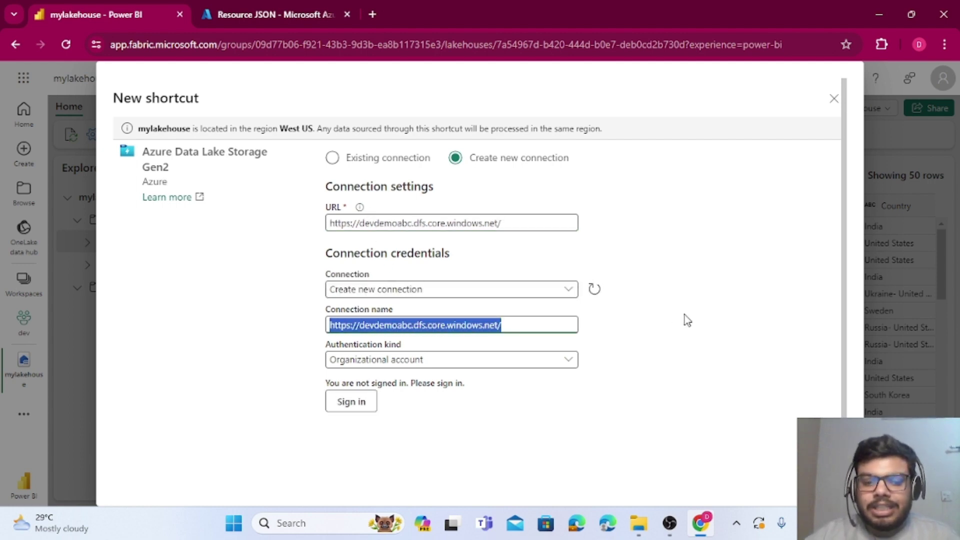
type("bronzeconnection")
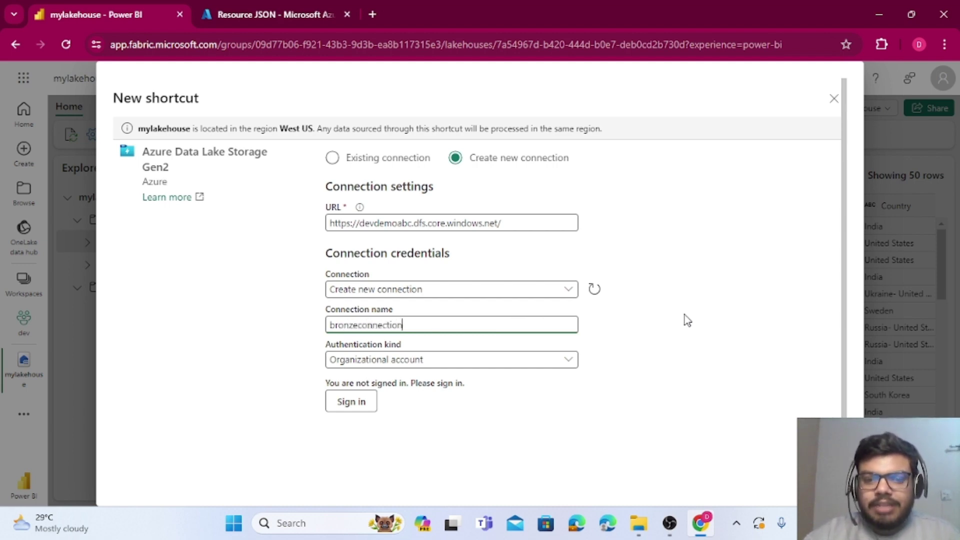
Set the connection's authentication kind to Account key.
left_click(574, 289)
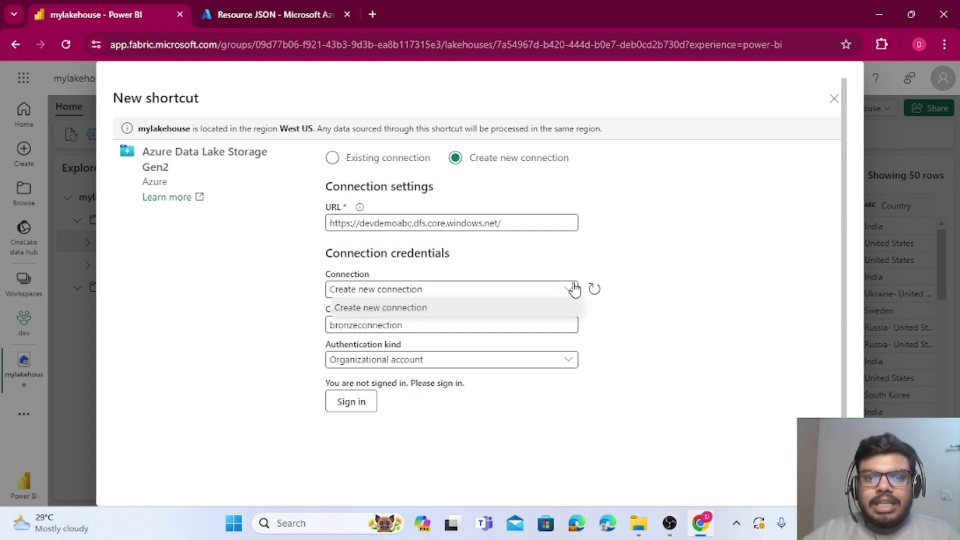
left_click(630, 286)
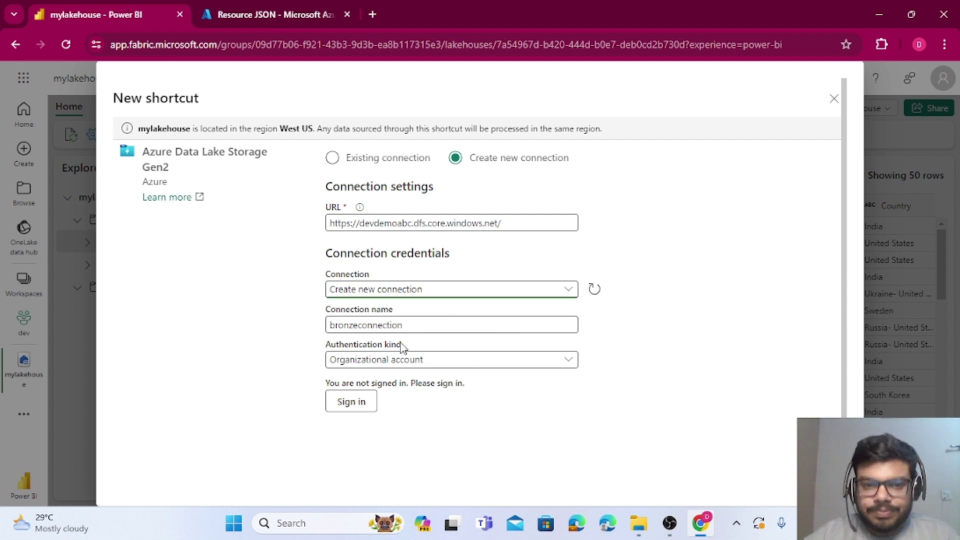
left_click(431, 368)
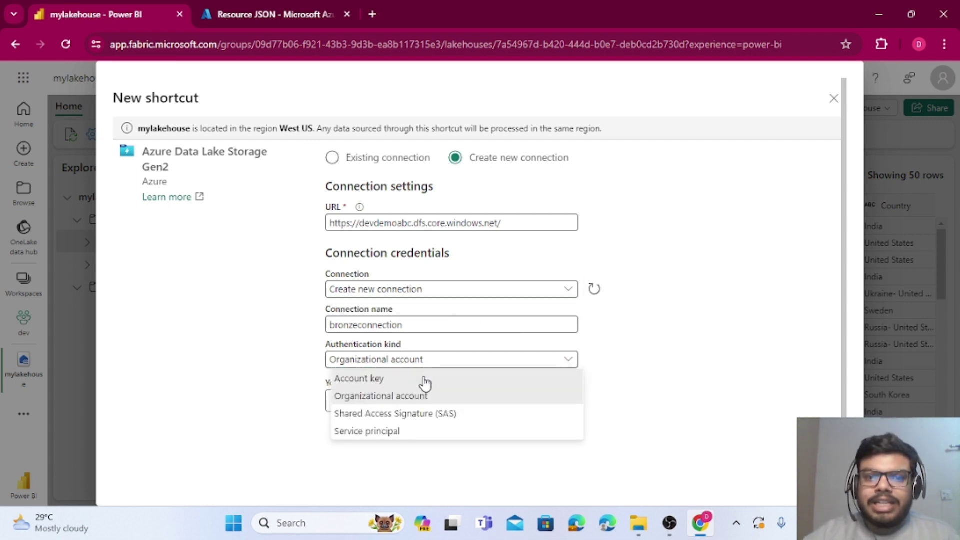
left_click(423, 379)
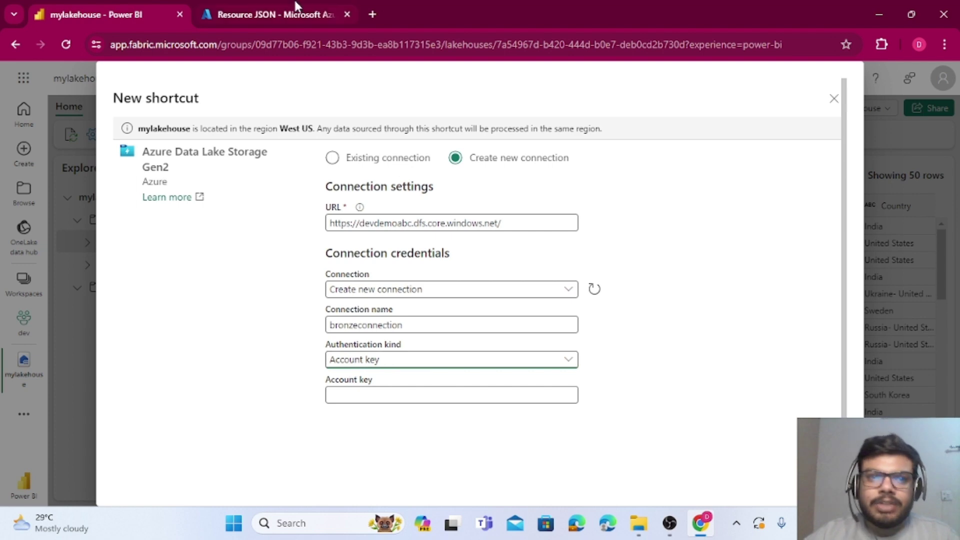
key("ctrl+Tab")
scroll(108, 226, "down", 3)
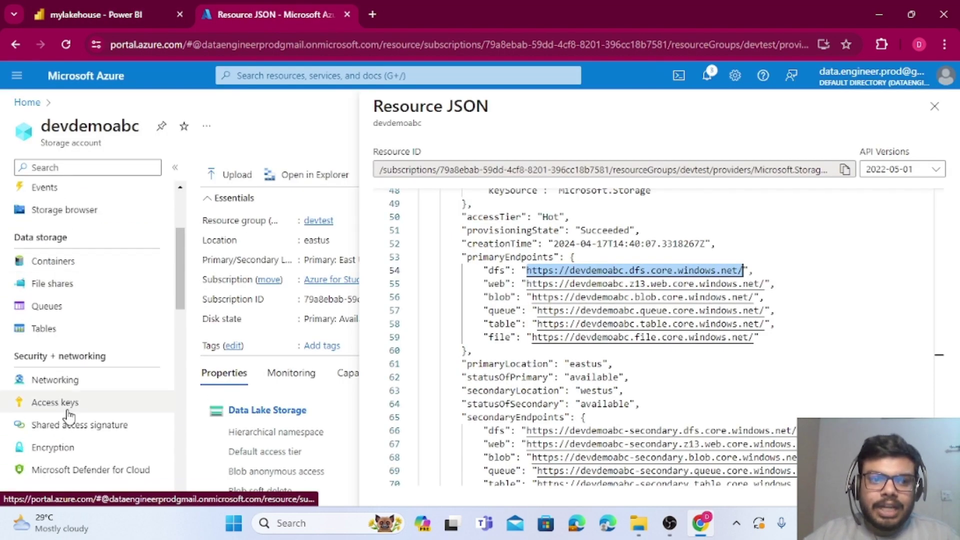
left_click(64, 407)
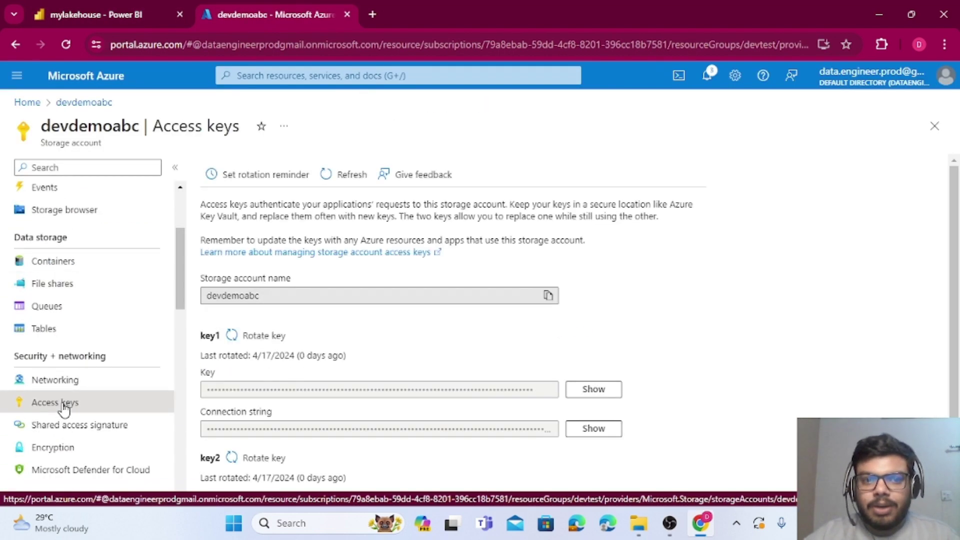
left_click(606, 394)
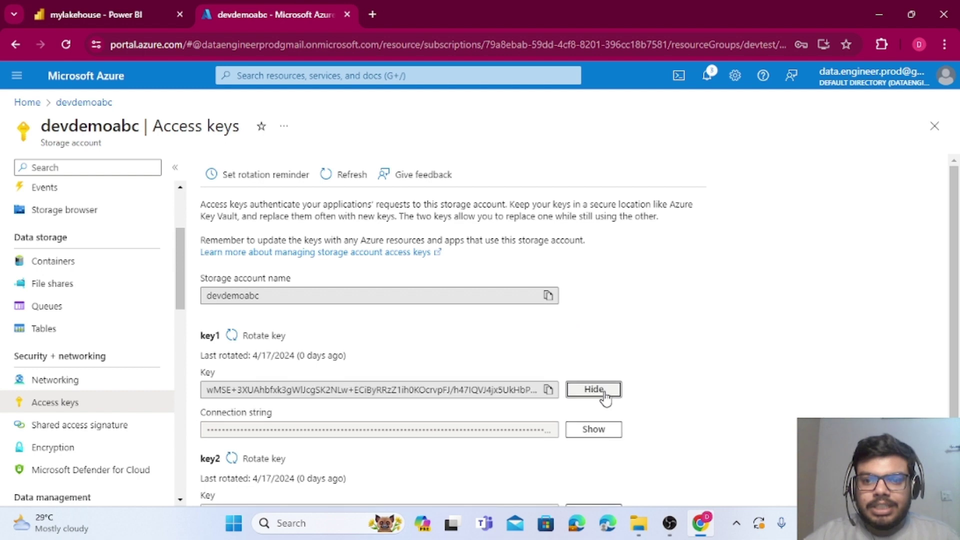
left_click(548, 390)
left_click(590, 393)
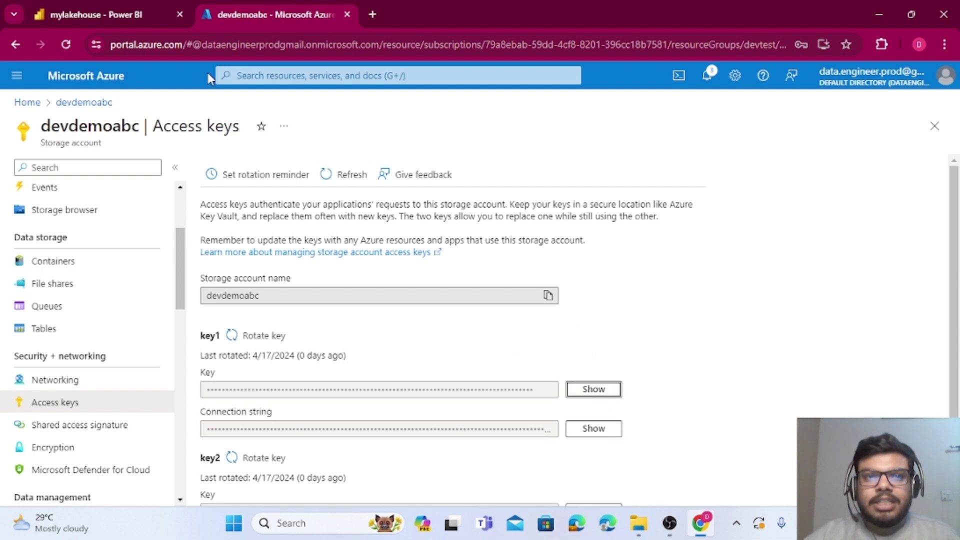
left_click(145, 4)
left_click(438, 394)
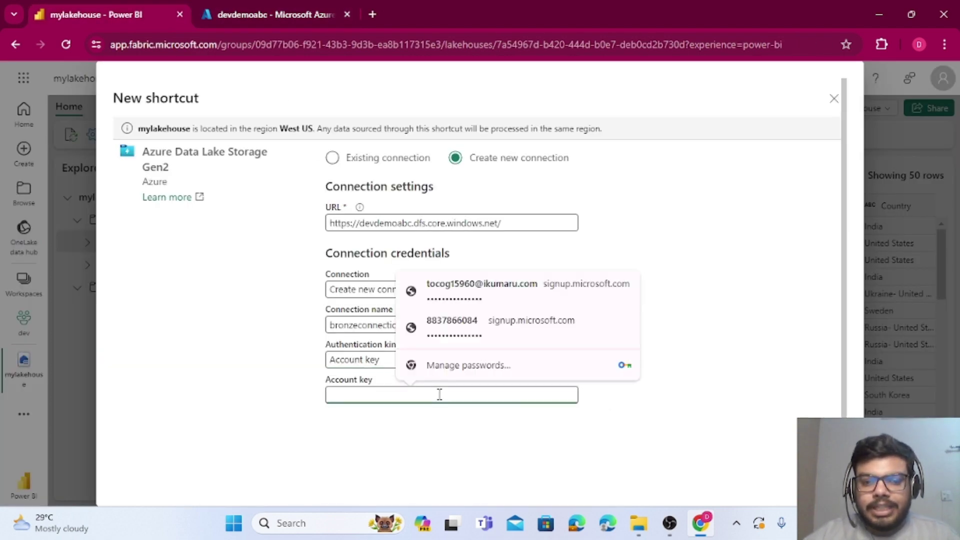
Paste the account key, connect, and select the bronze container as the shortcut target.
key("ctrl+v")
scroll(677, 435, "down", 2)
left_click(740, 478)
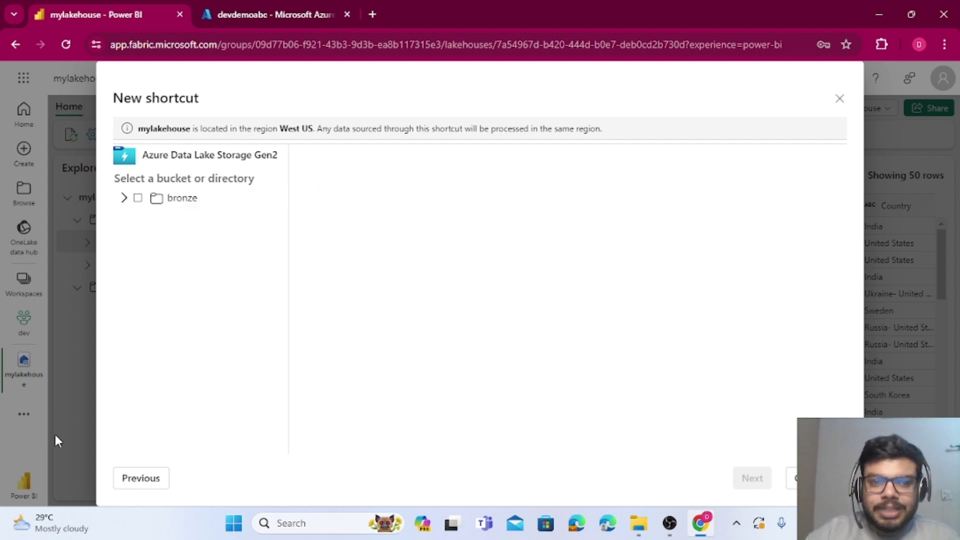
left_click(138, 199)
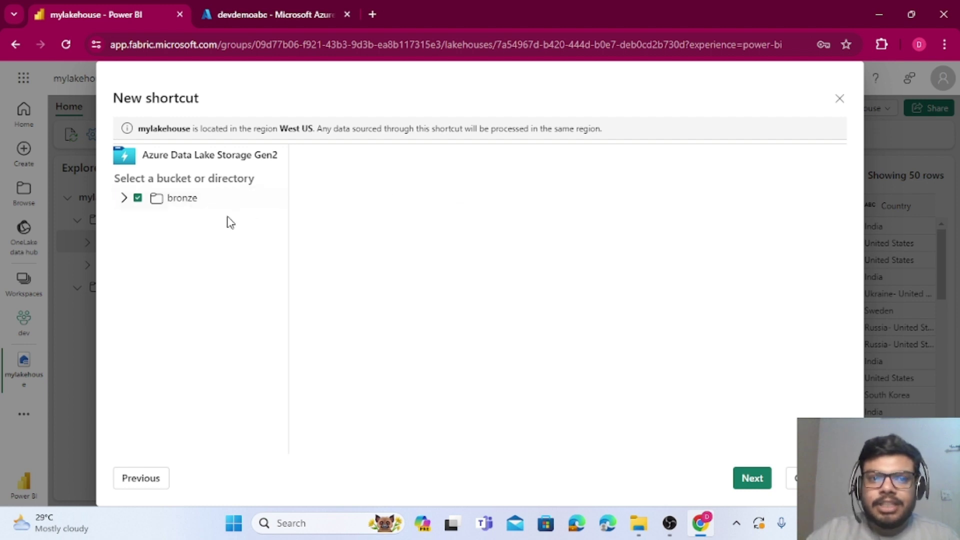
Check that bronzedata.csv is in the bronze folder and proceed to create the shortcut.
left_click(174, 205)
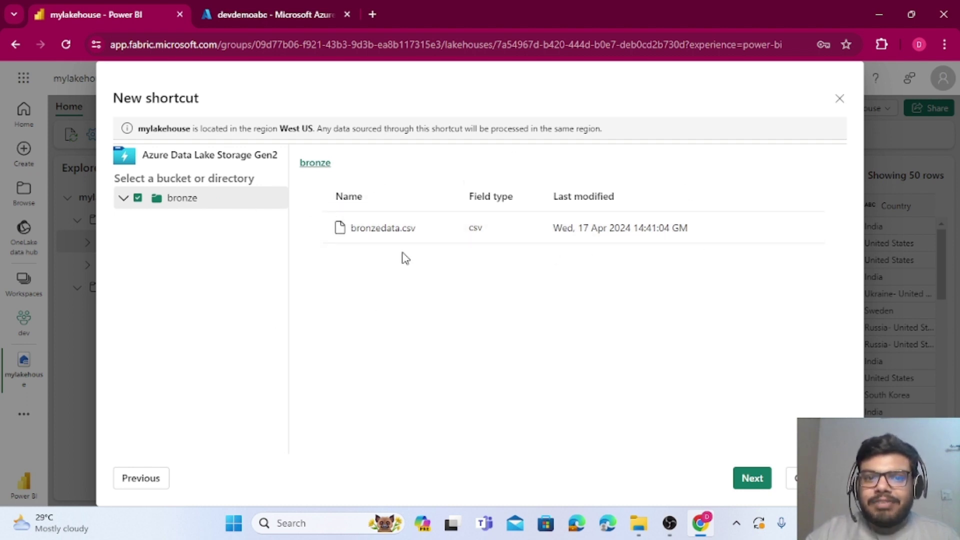
left_click(748, 481)
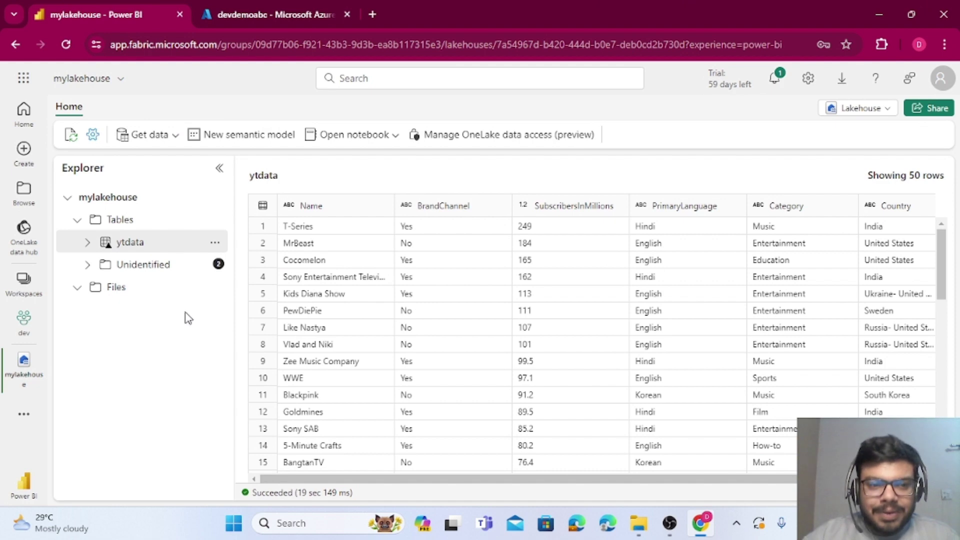
Expand Unidentified > bronze in the Explorer and preview the YouTube channel rows of bronzedata.csv.
left_click(87, 267)
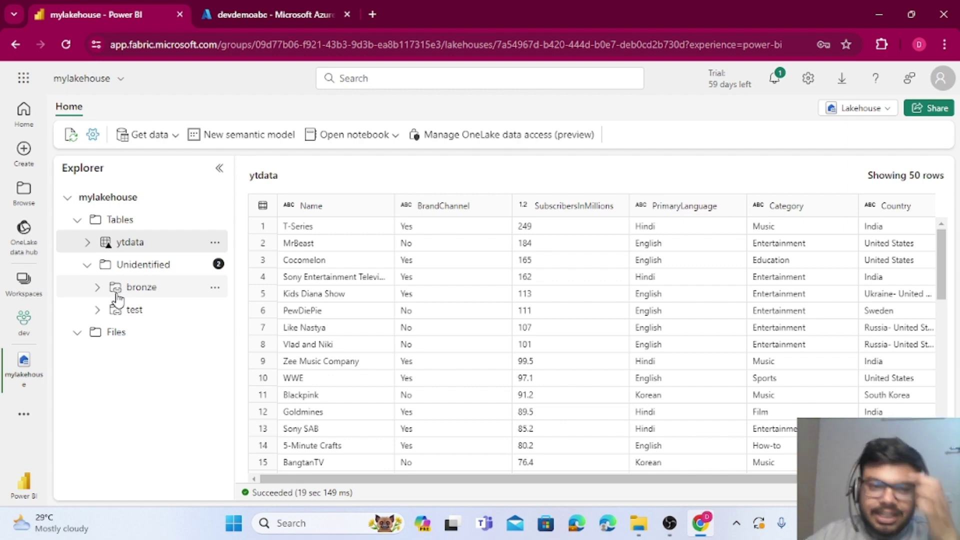
left_click(98, 288)
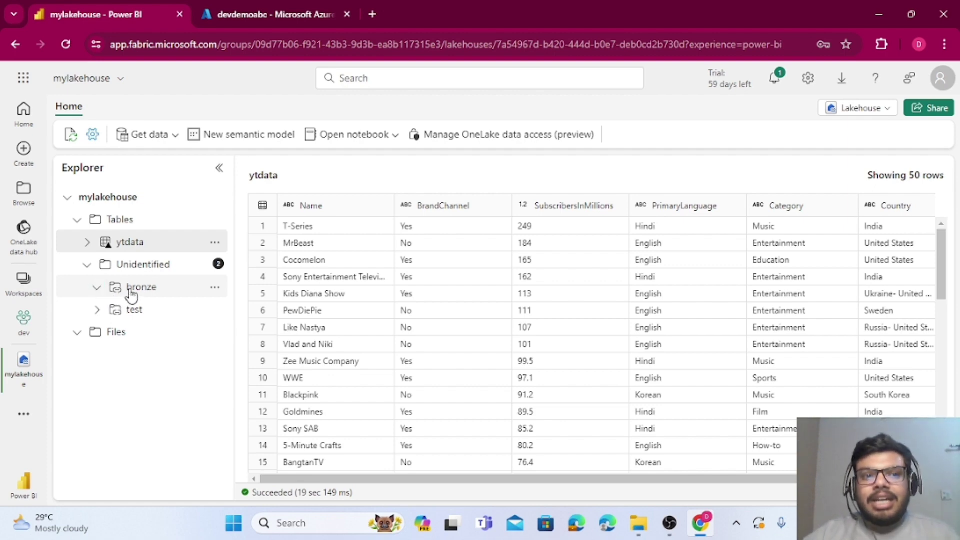
left_click(129, 292)
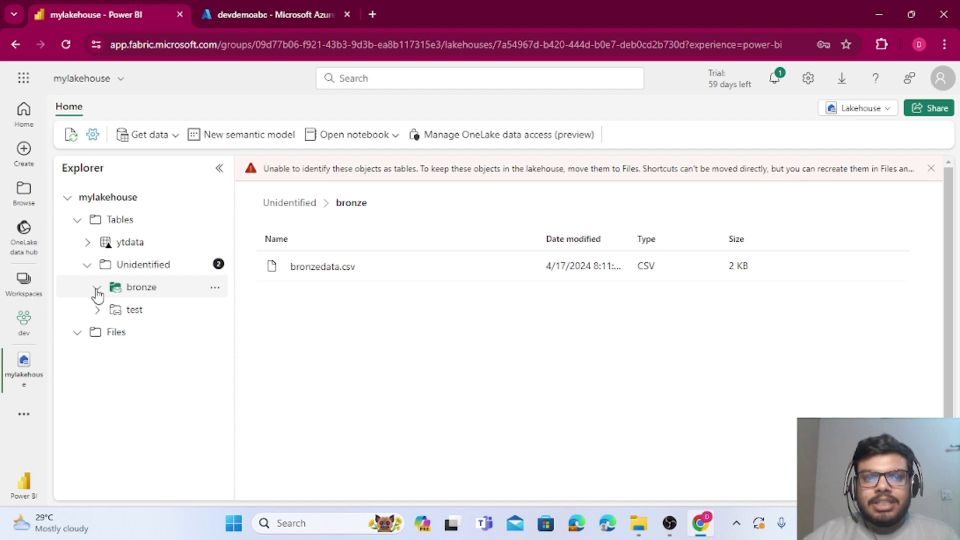
left_click(314, 268)
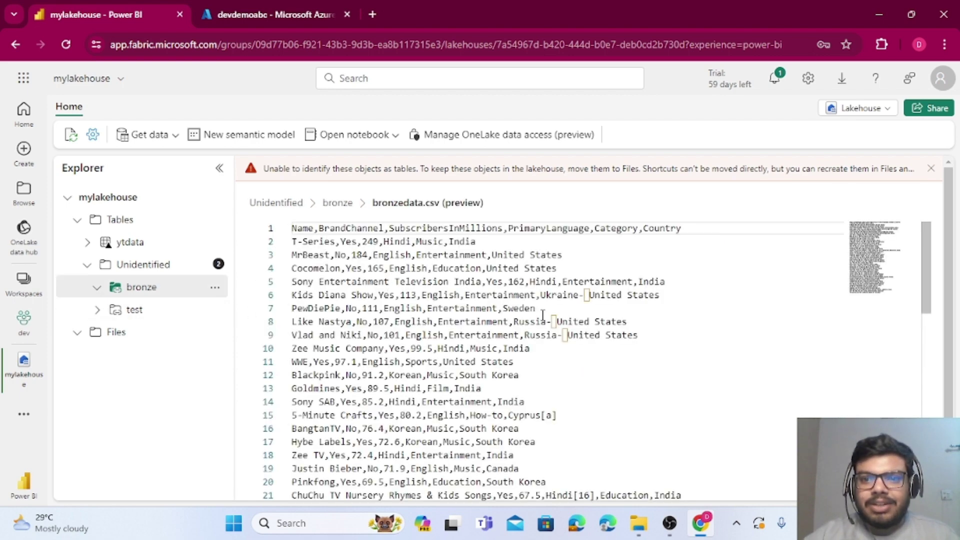
scroll(522, 305, "down", 10)
scroll(525, 326, "up", 10)
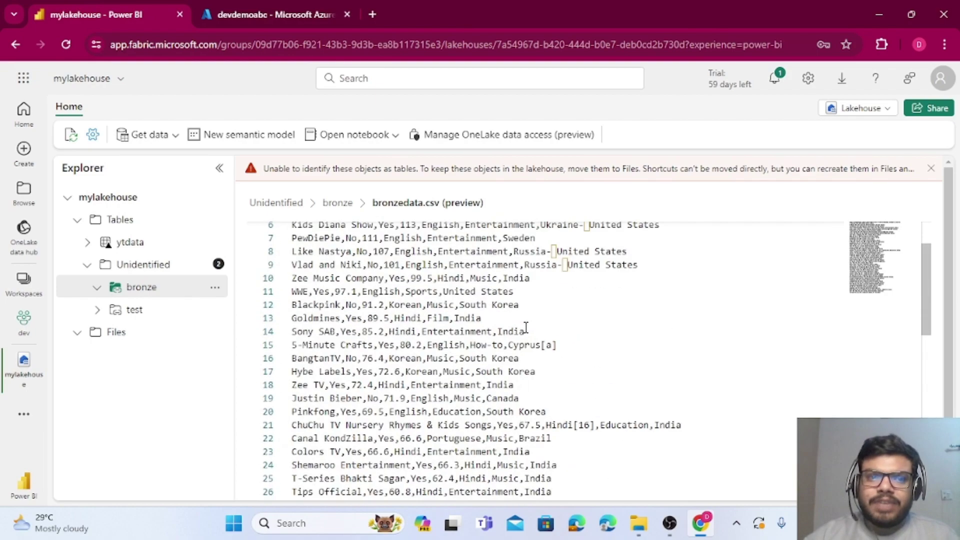